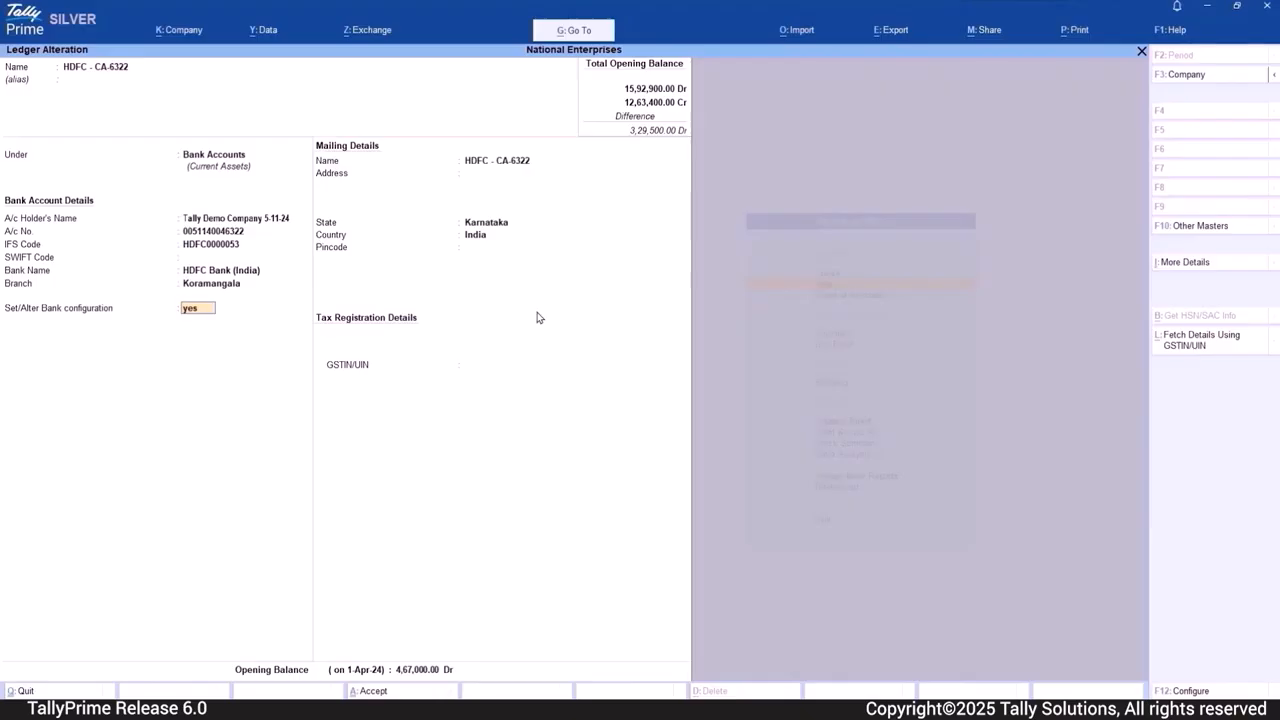
- Open the HDFC ledger's bank configuration and set Set/Alter Auto Reconciliation configuration to Yes, leaving the preceding cheque and reconciliation settings as they are
key(Return)
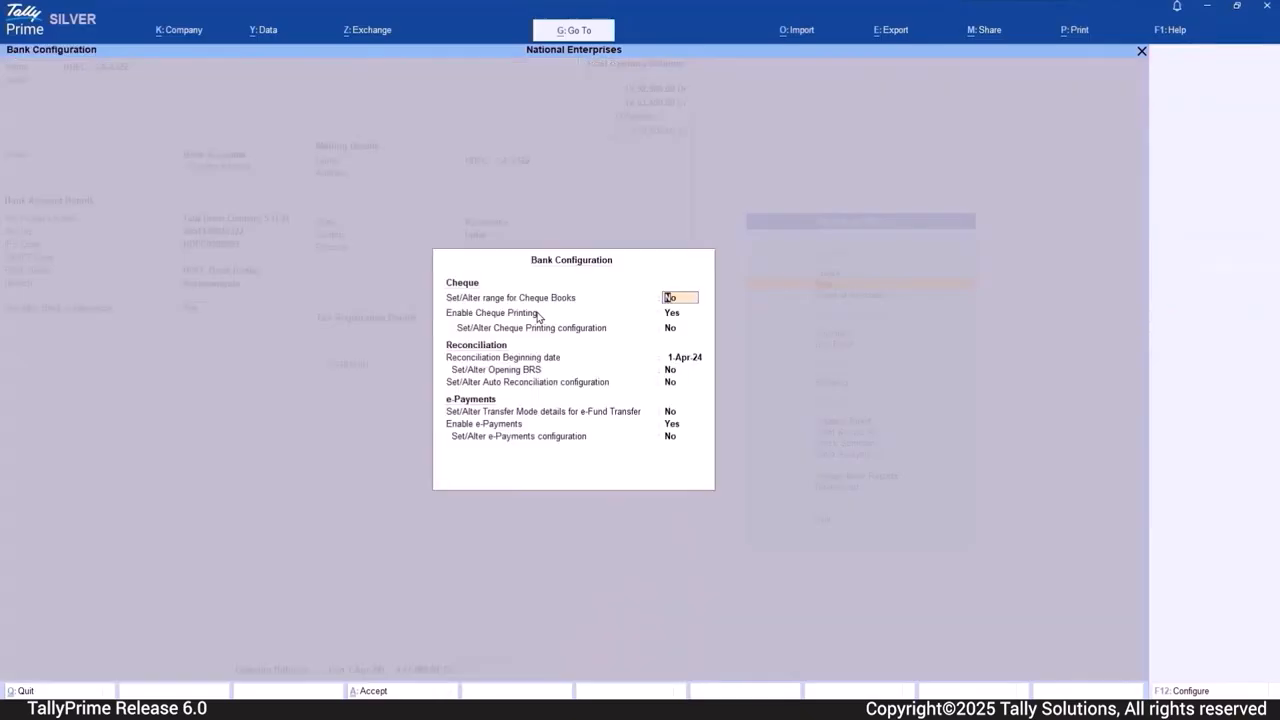
key(Return)
key(Return)
key(Return)
key(Return)
key(Return)
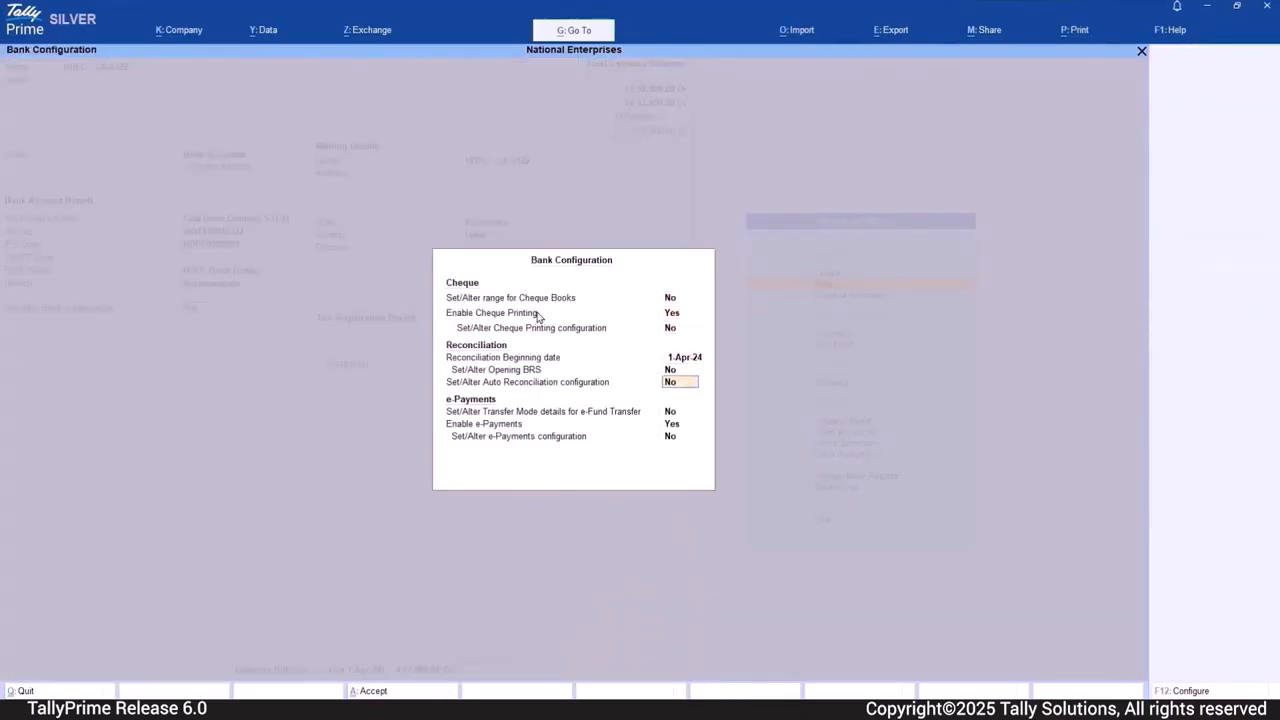
text(Yes)
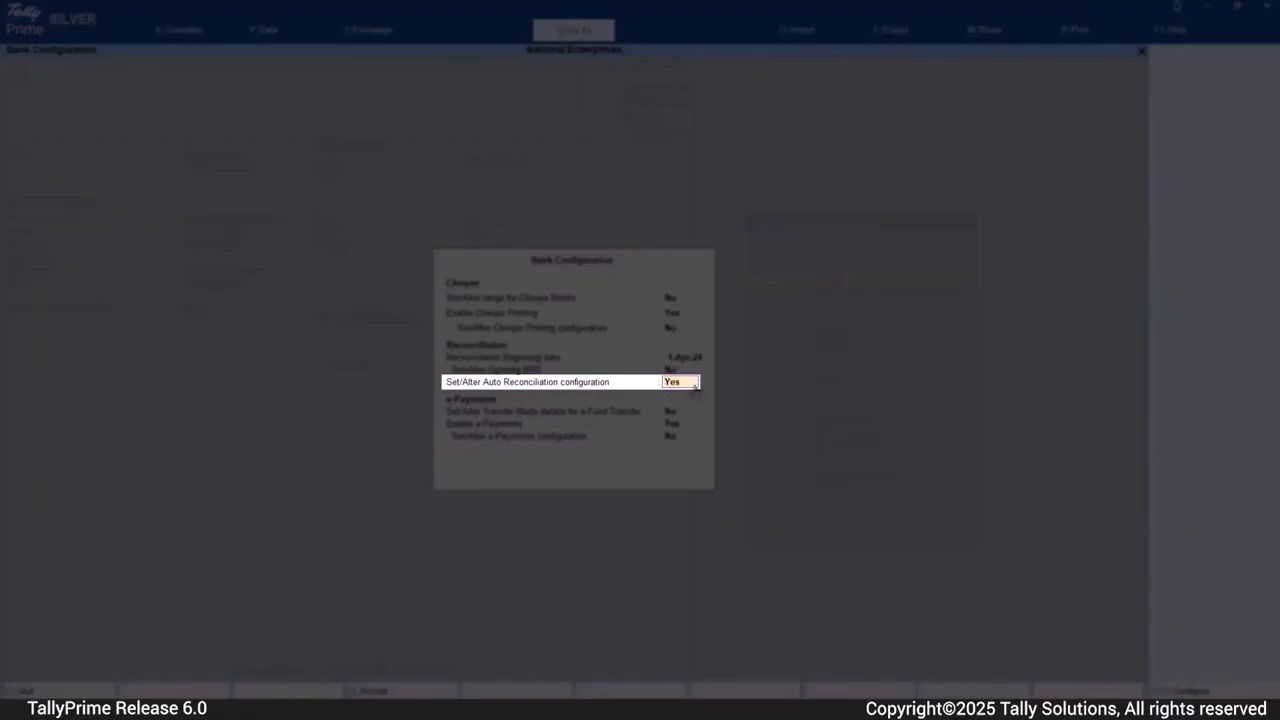
key(Return)
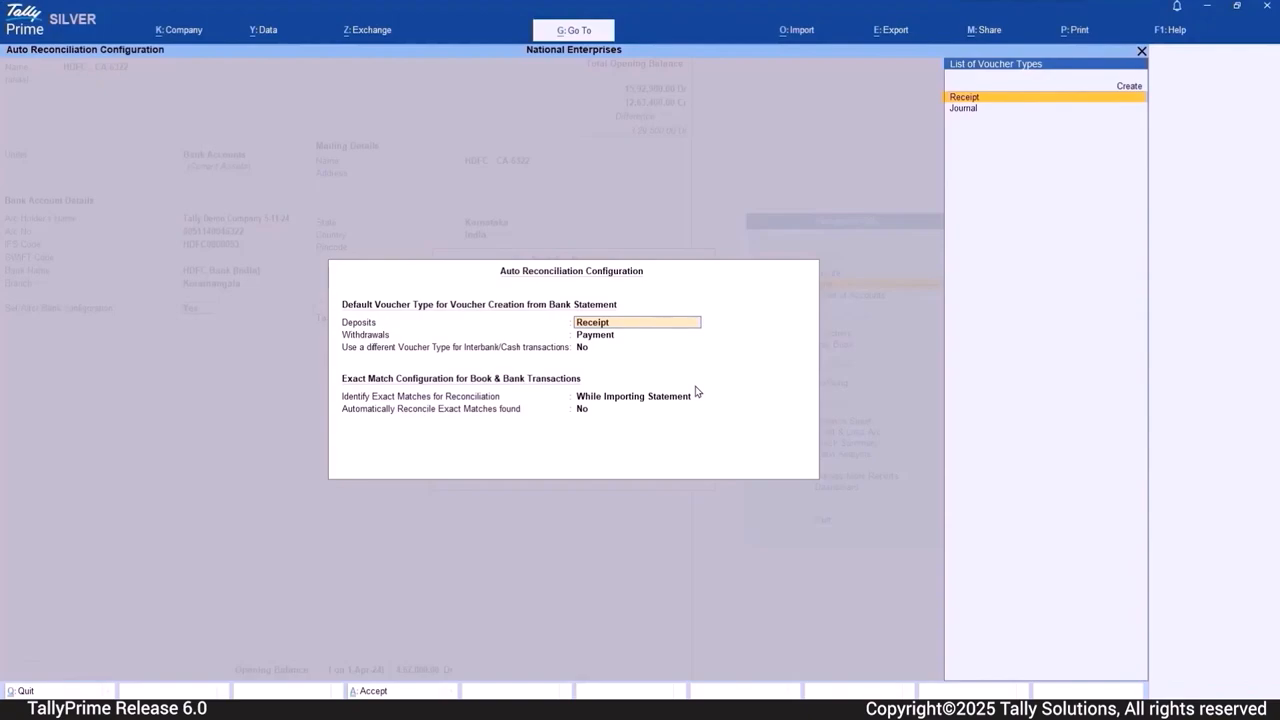
- Accept Receipt deposits, Payment withdrawals, exact matches identified While Importing Statement and automatic reconciliation set to No, and save the bank configuration
key(Return)
key(Return)
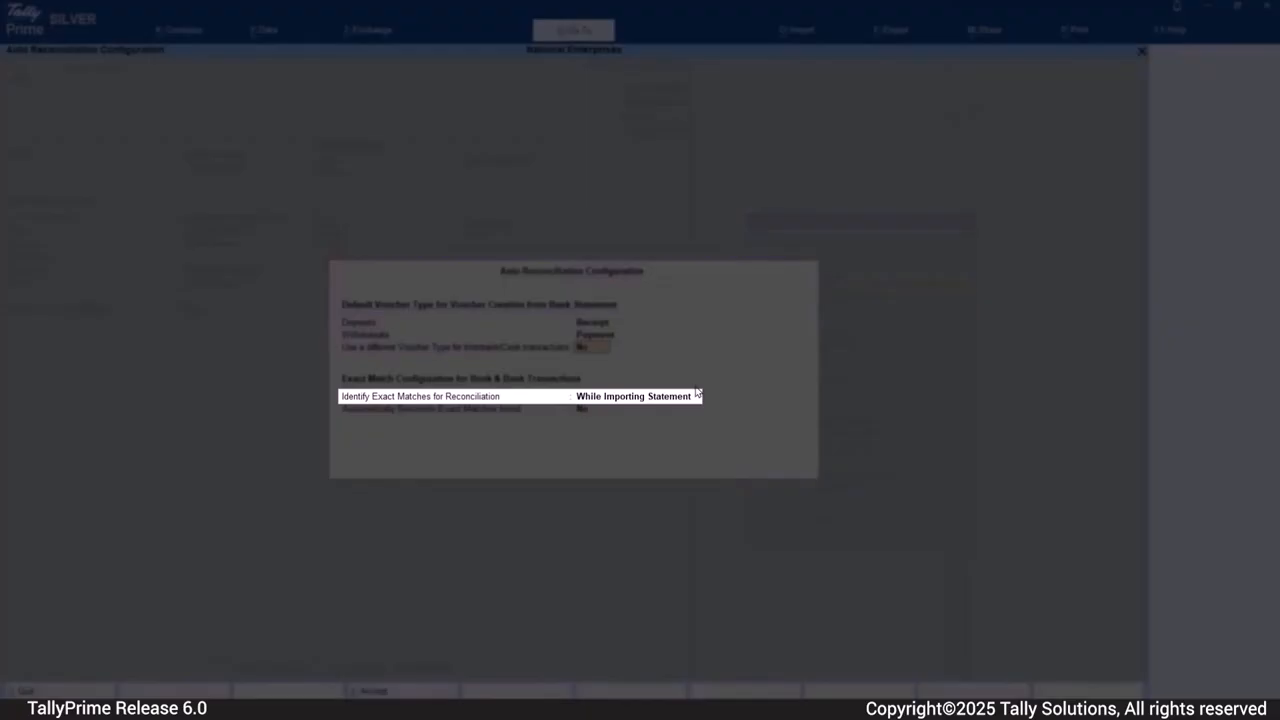
key(Return)
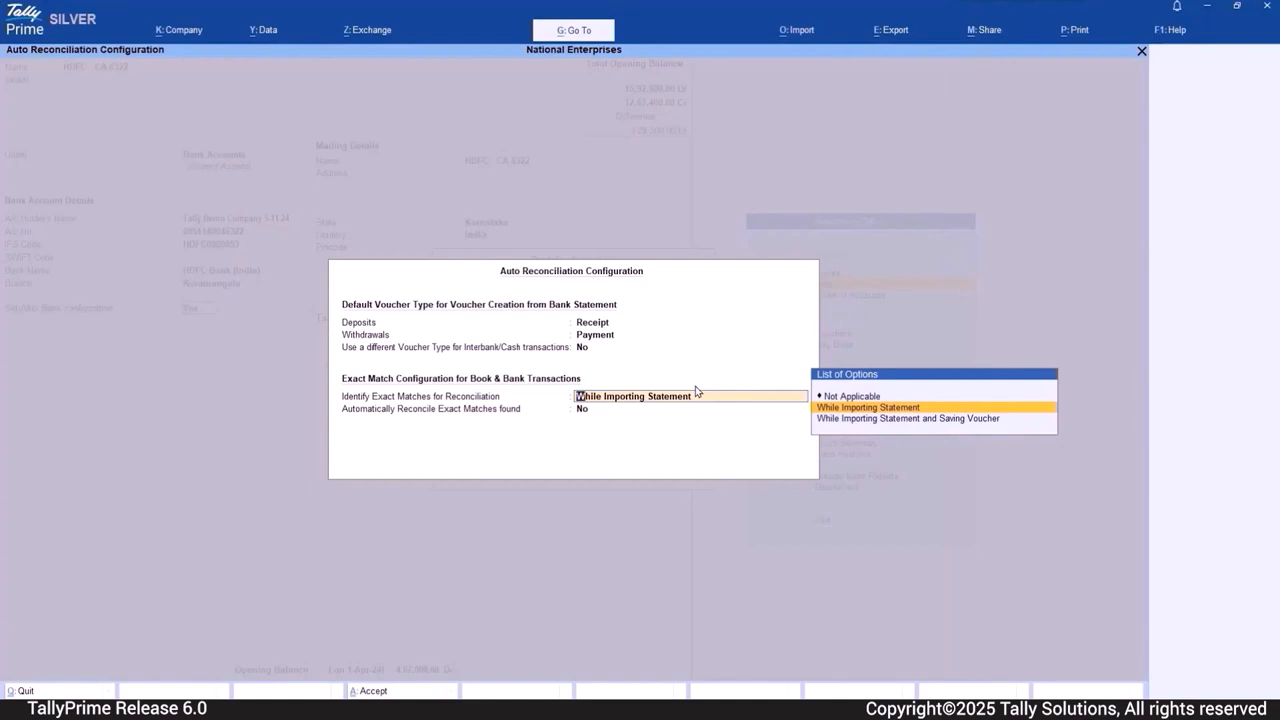
key(Return)
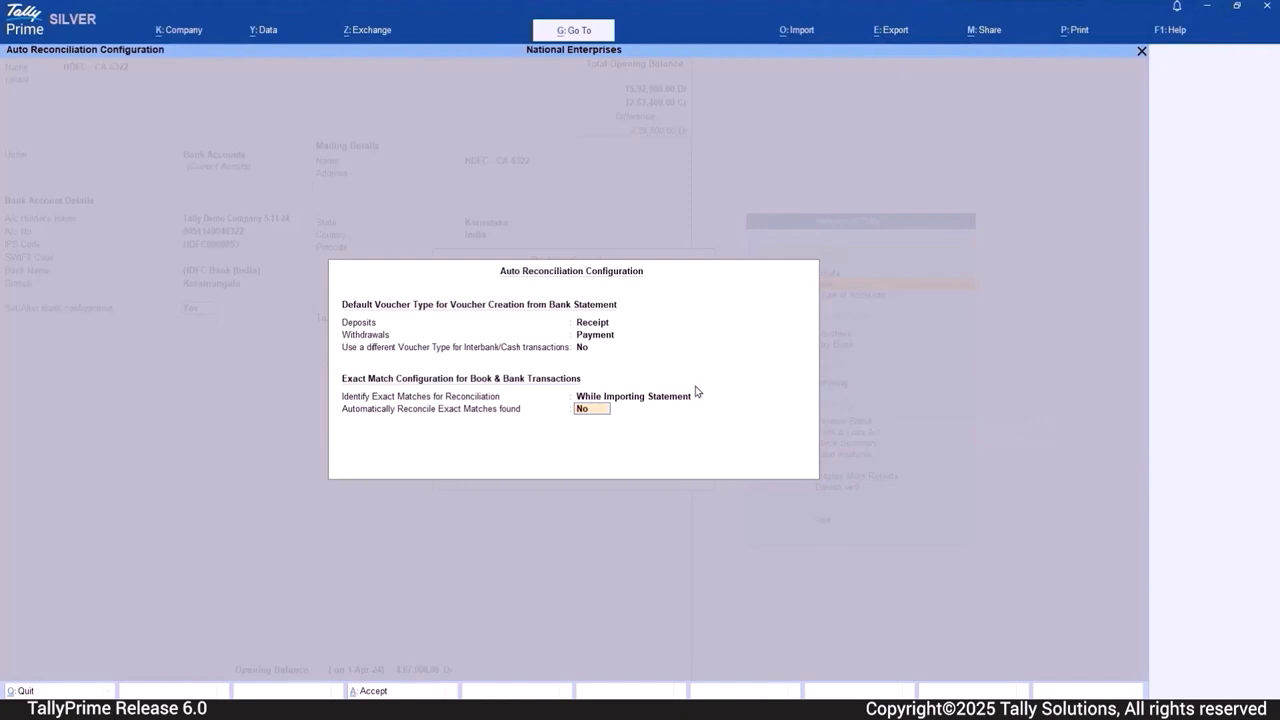
key(Return)
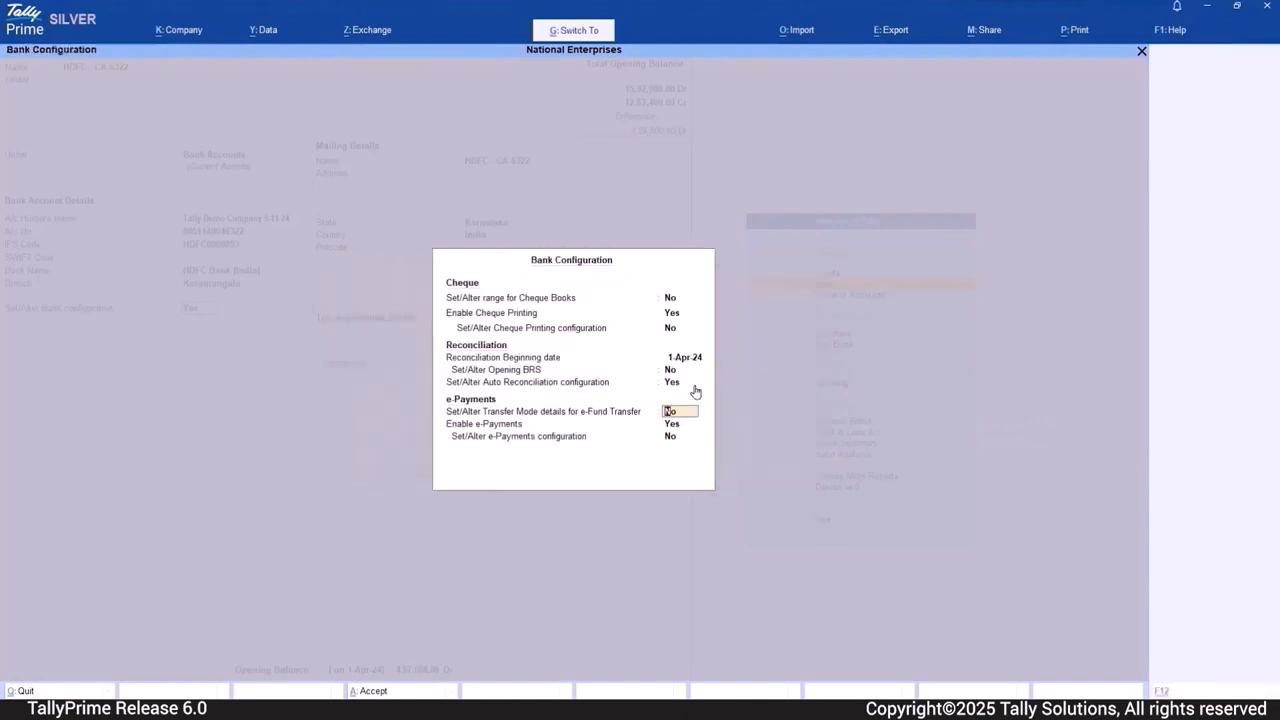
key(ctrl+a)
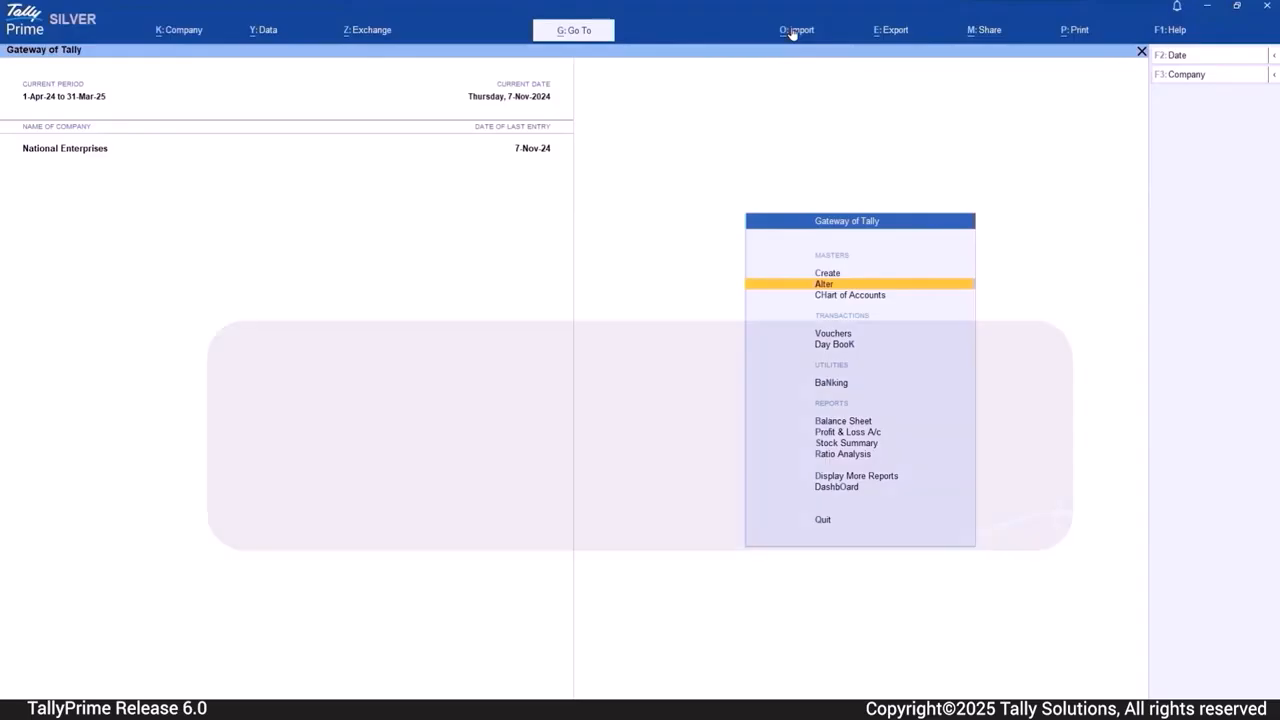
- Start a bank statement import and choose the HDFC current account as the bank ledger
click(792, 31)
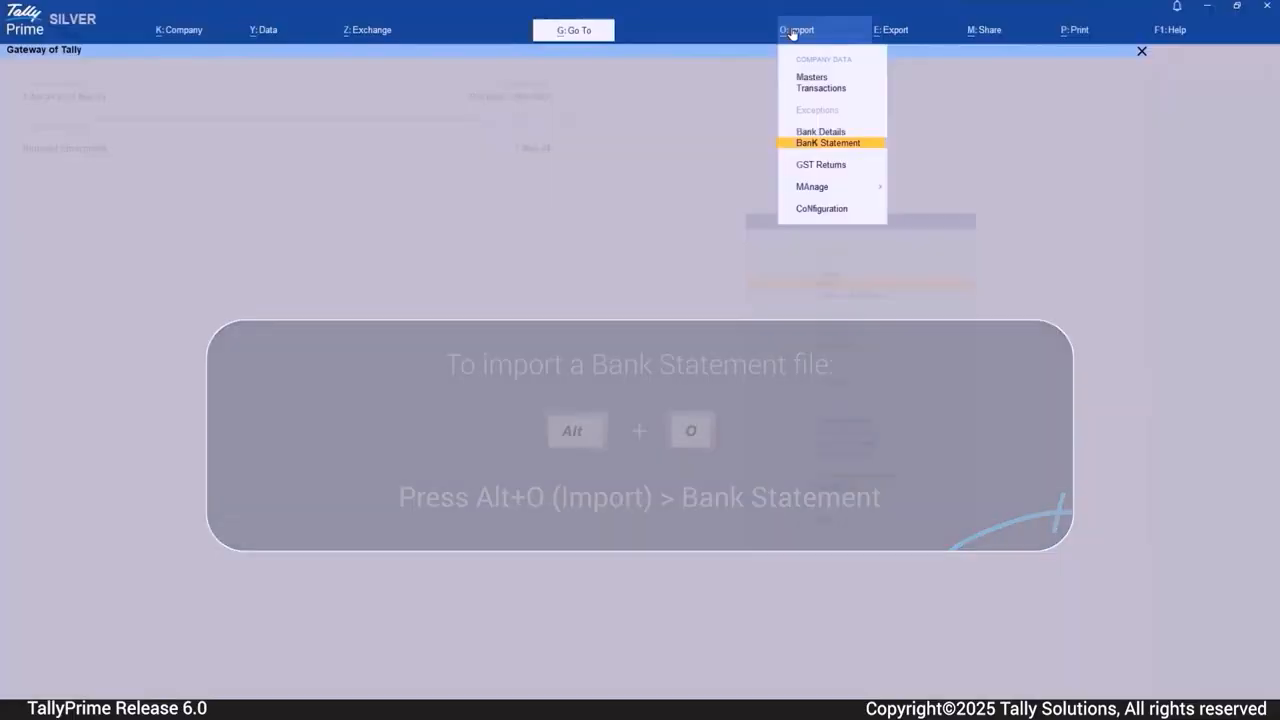
click(822, 143)
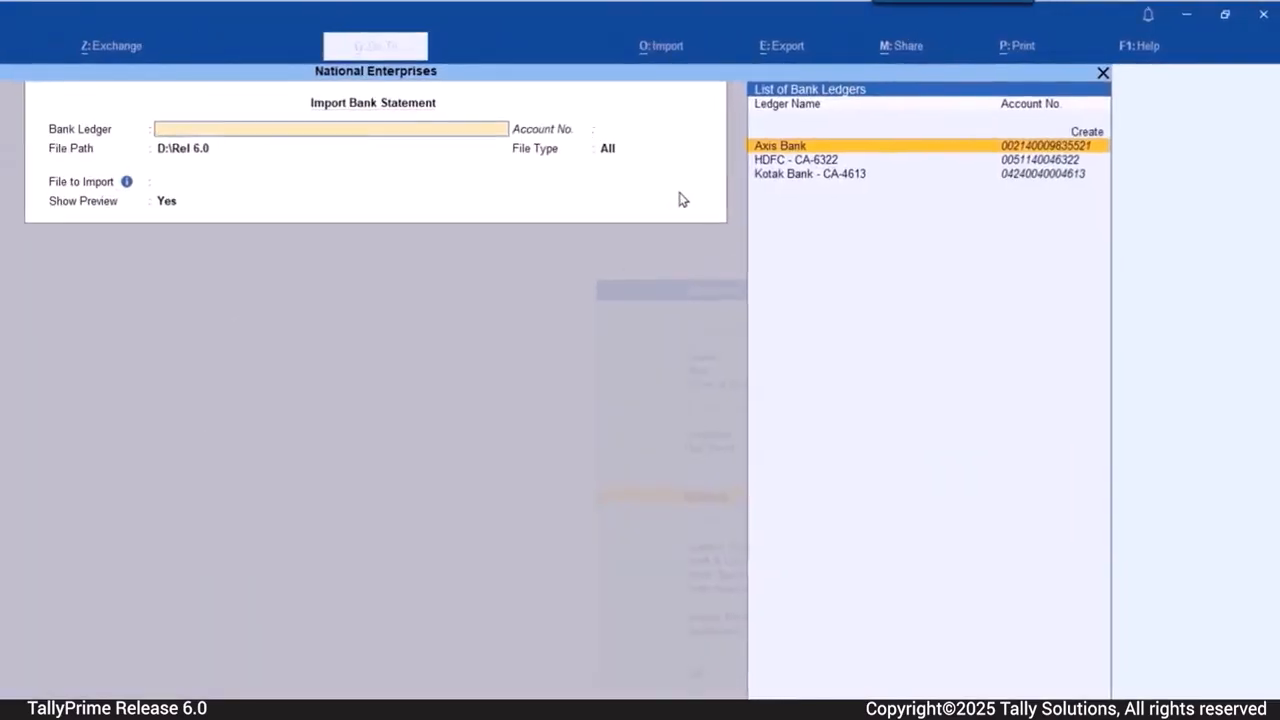
key(Down)
key(Return)
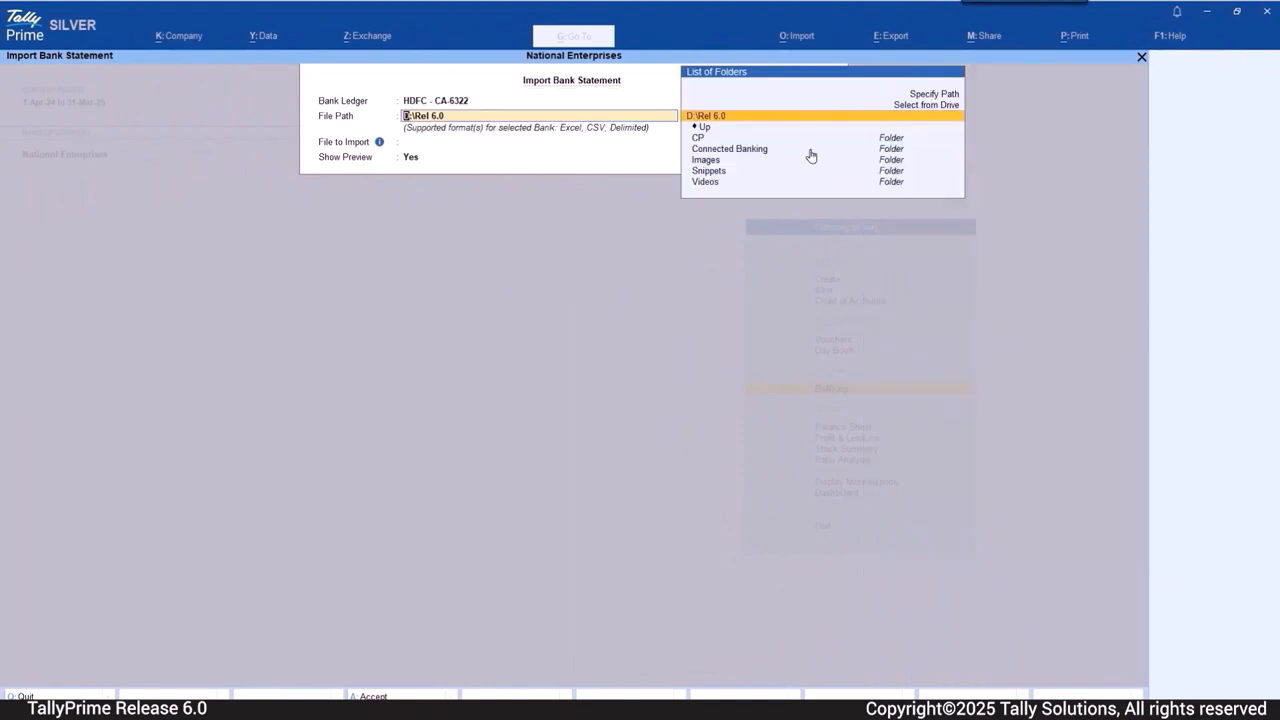
- Select HDFC Bank Statement 1to31Oct24.xls from D:\Rel 6.0 as the file to import and show its preview
key(Return)
key(Return)
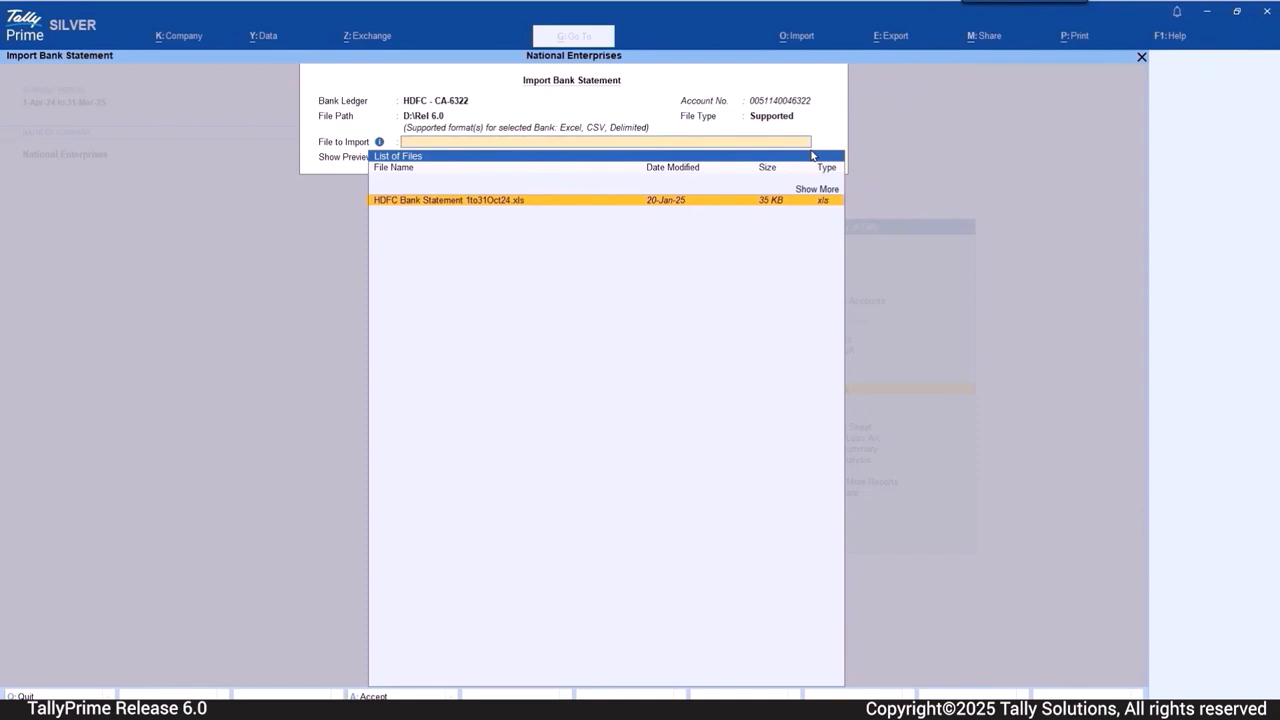
key(Return)
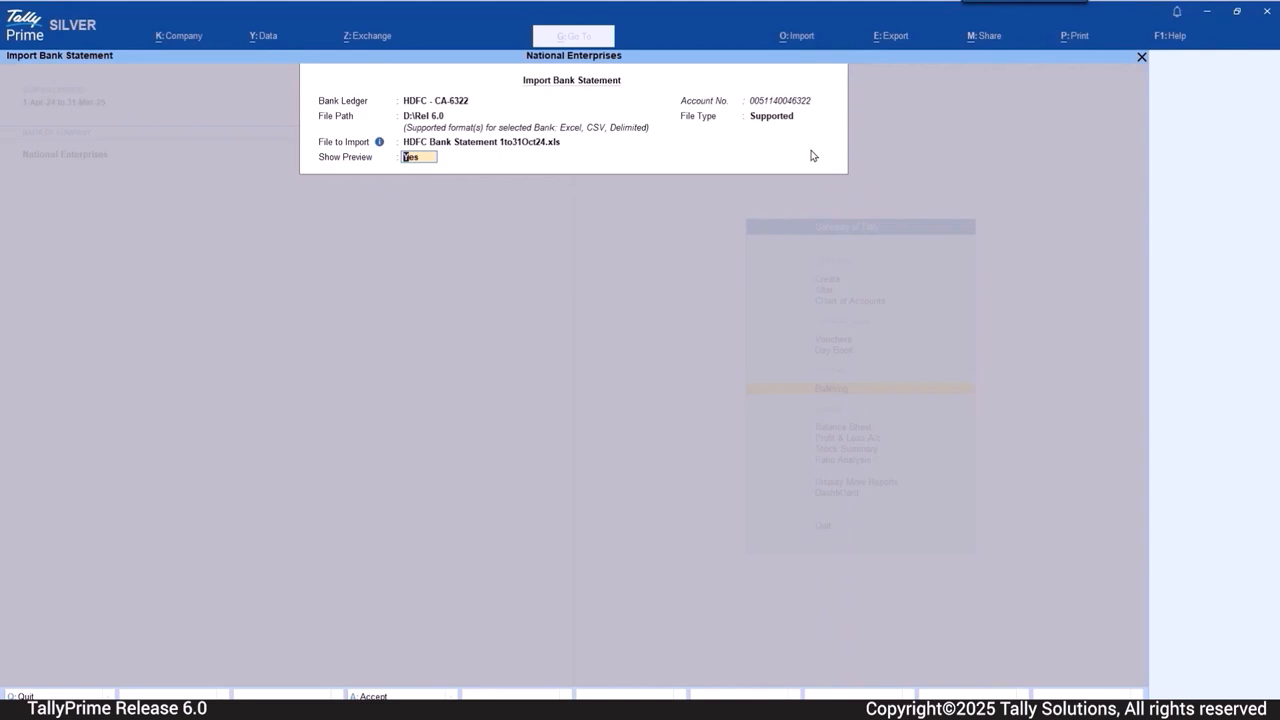
key(Return)
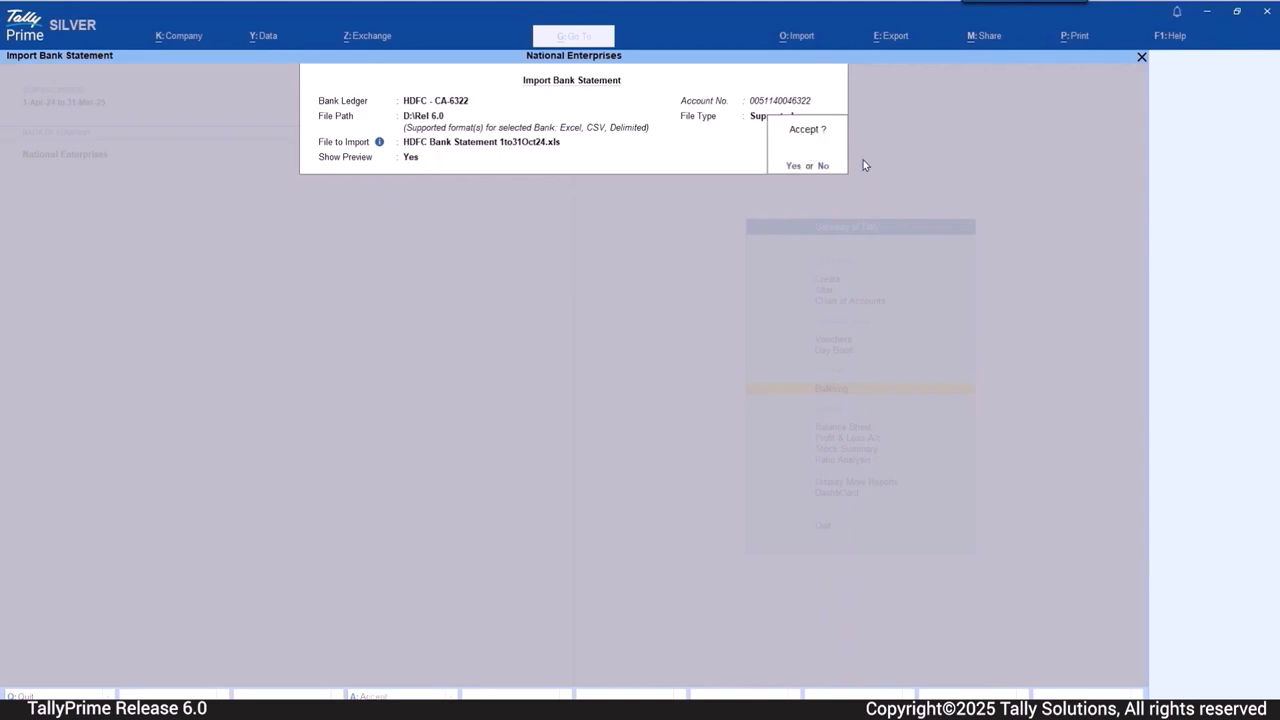
key(Return)
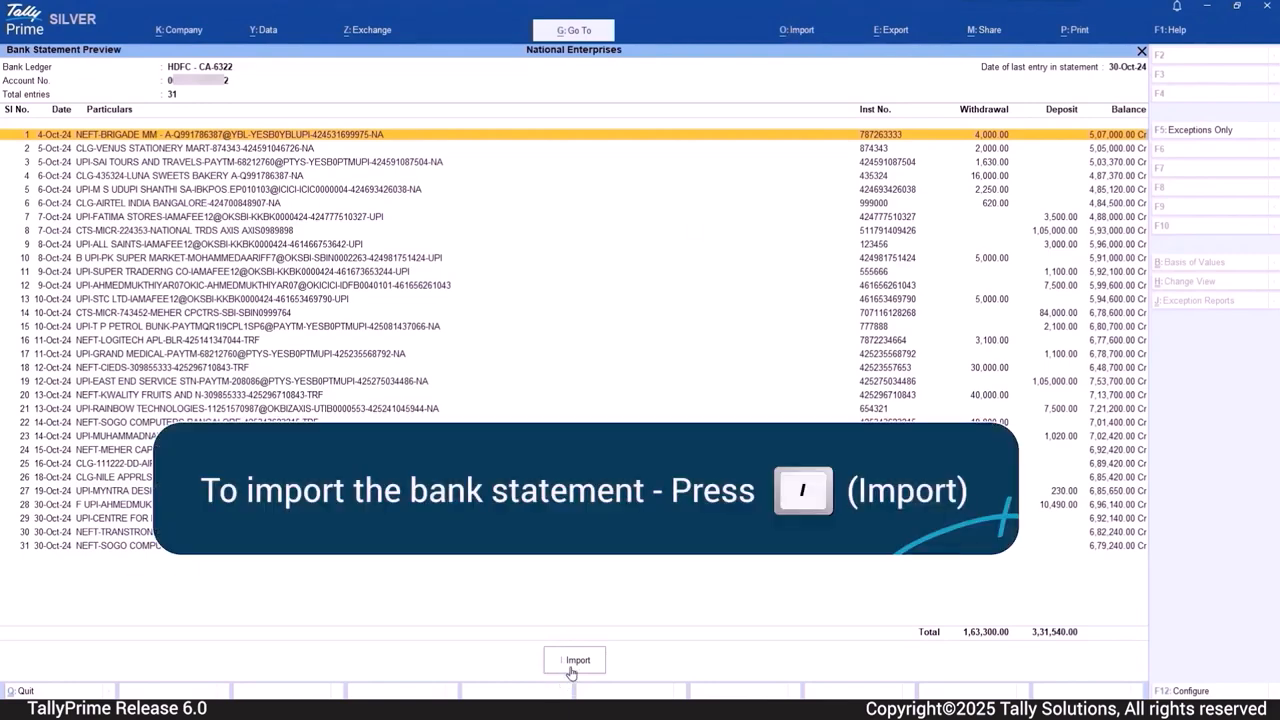
- Import the previewed statement and open the unreconciled transactions from 1-Oct-24 till date through the Bank Reconciliation Summary
click(574, 661)
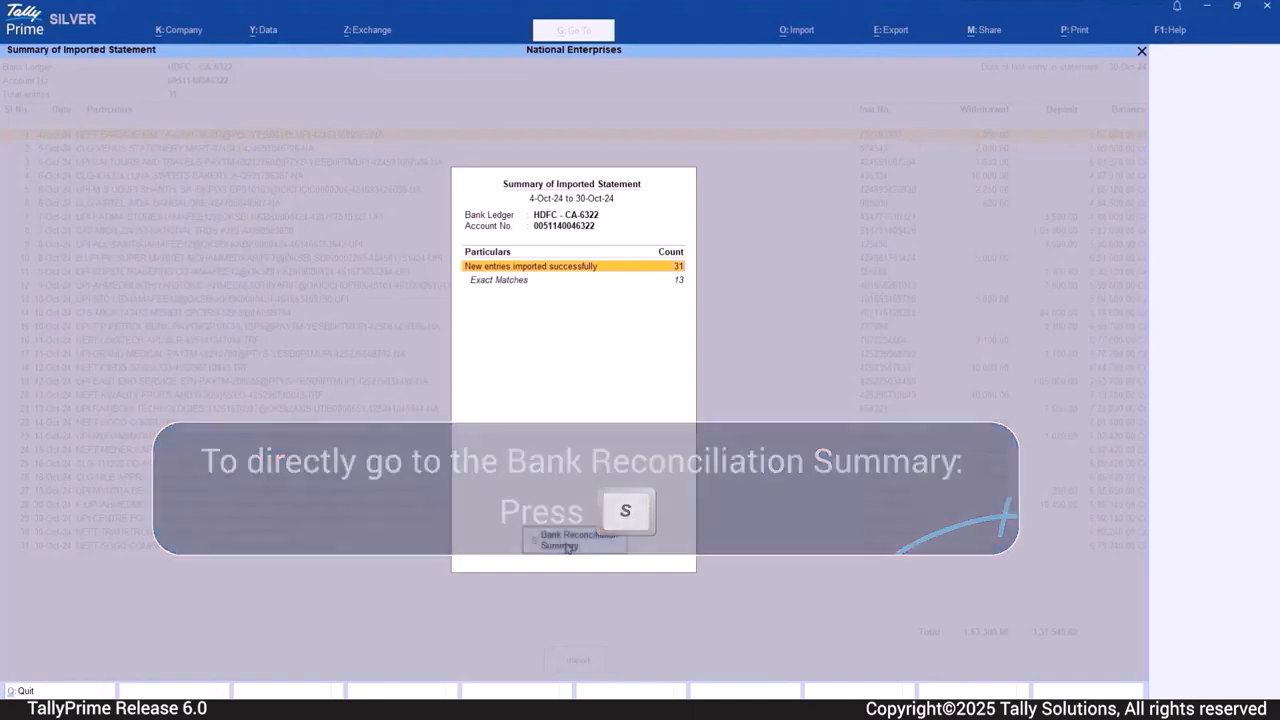
key(s)
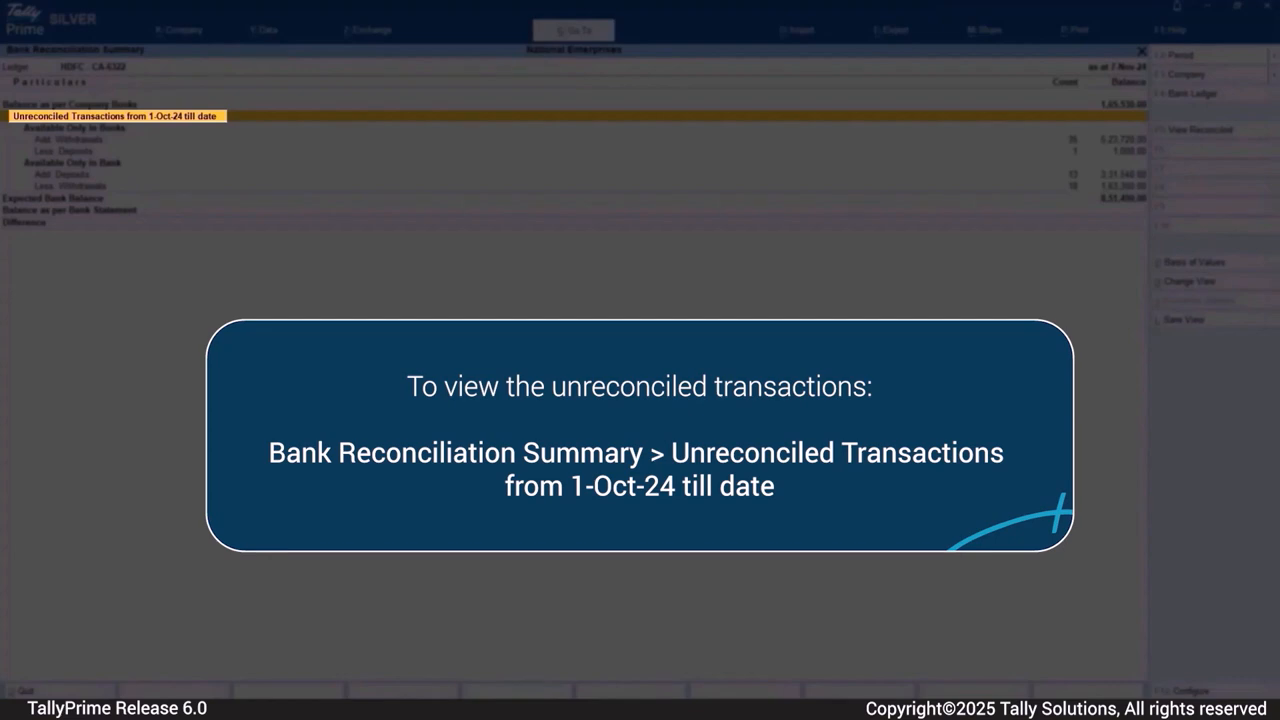
key(Return)
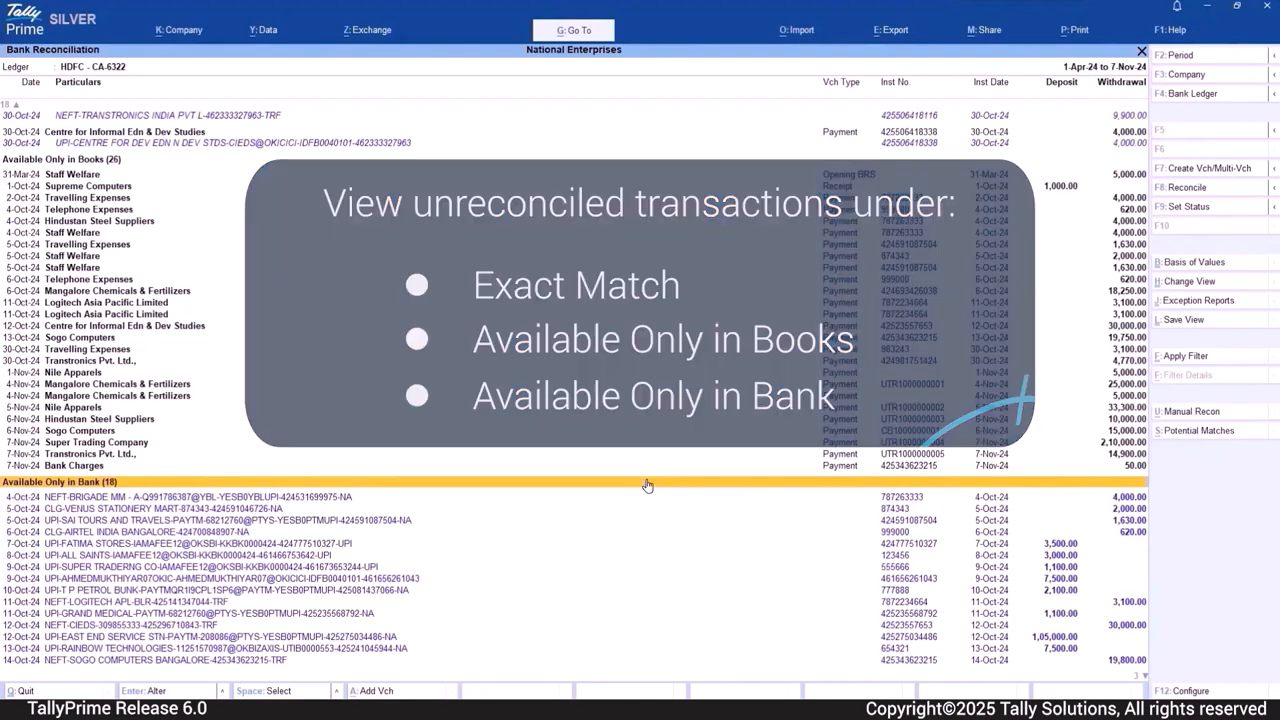
- Select all the transactions in the Exact Match section, from Staff Welfare to Centre for Informal Edn & Dev Studies, and reconcile them
key(Up)
key(Up)
key(Up)
key(Up)
key(Up)
key(Up)
key(Up)
key(Up)
key(Up)
key(Up)
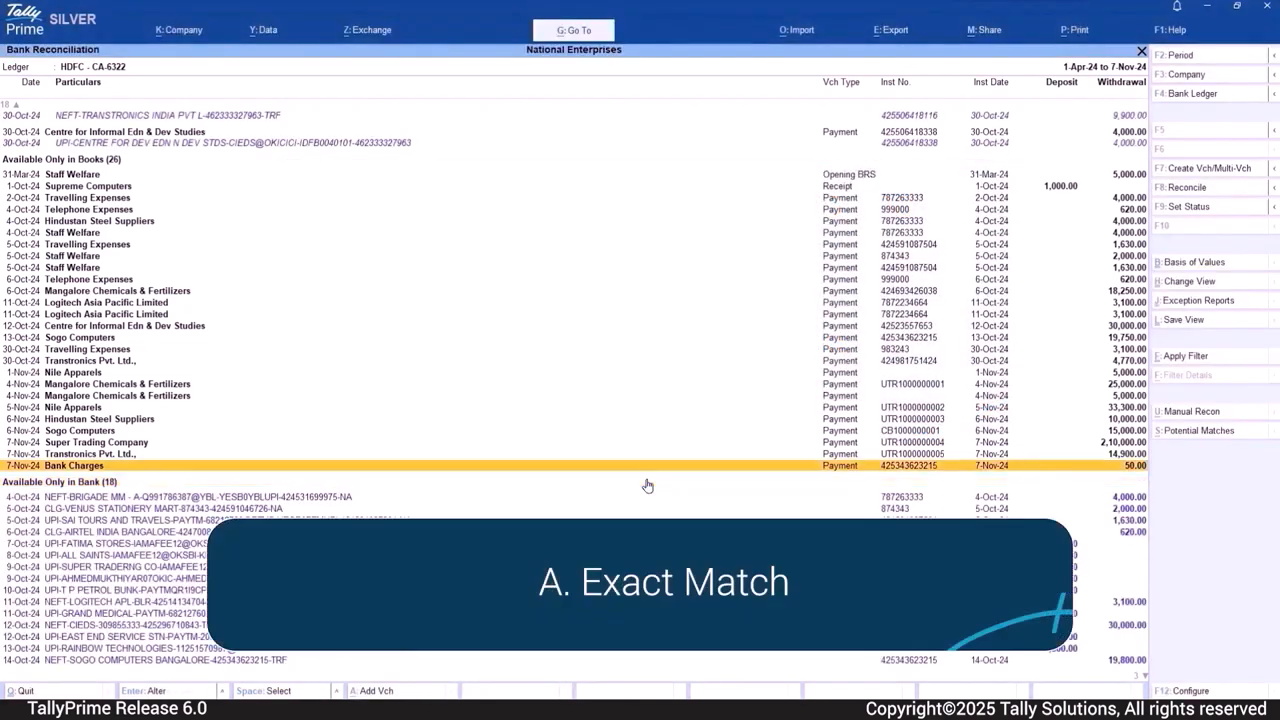
key(Up)
key(Up)
key(Up)
key(Up)
key(Up)
key(Up)
key(Up)
key(Up)
key(Up)
key(Up)
key(Up)
key(Up)
key(Up)
key(Up)
key(Up)
key(Up)
key(Up)
key(Up)
key(Up)
key(Up)
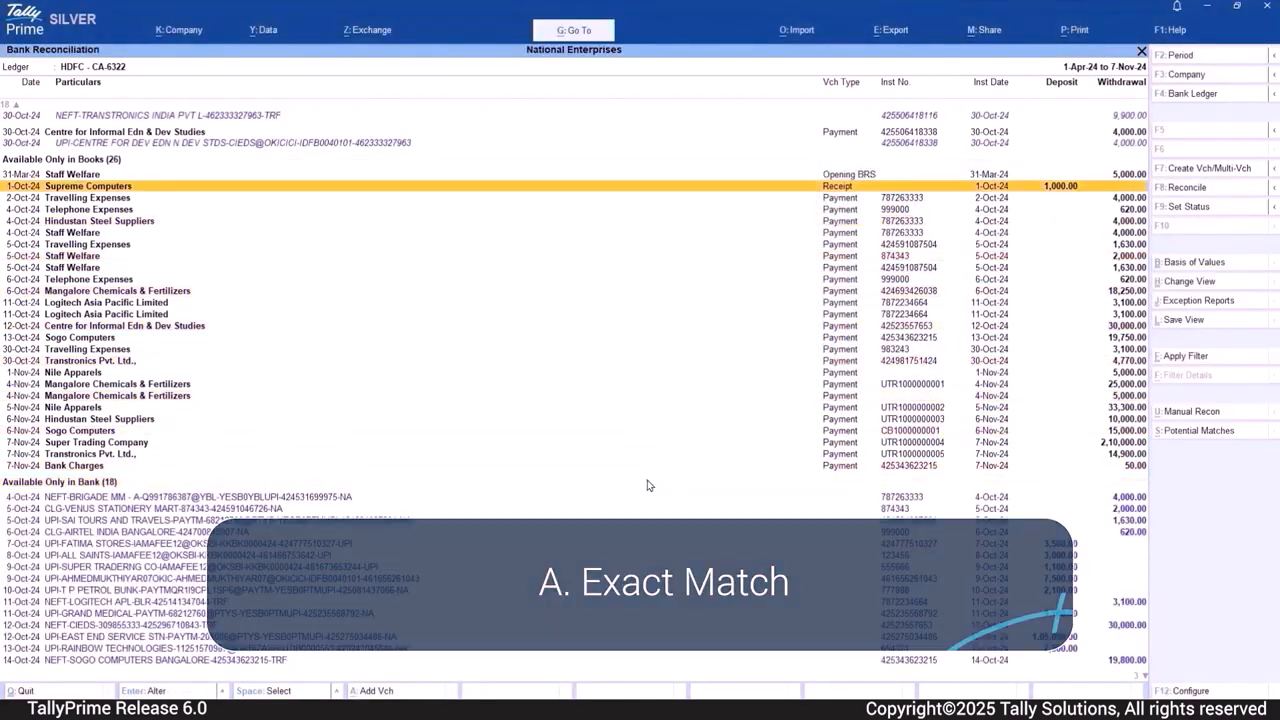
key(Up)
key(Up)
key(Up)
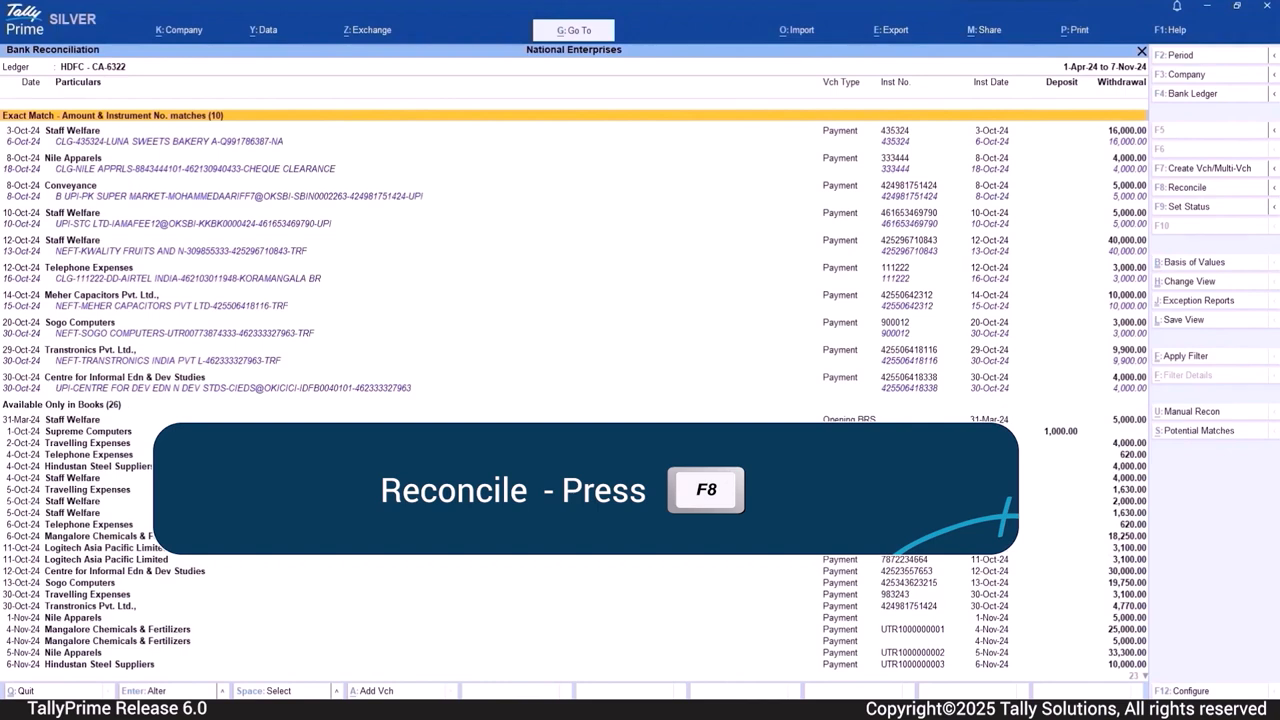
key(Down)
key(shift+Down)
key(shift+Down)
key(shift+Down)
key(shift+Down)
key(shift+Down)
key(shift+Down)
key(shift+Down)
key(shift+Down)
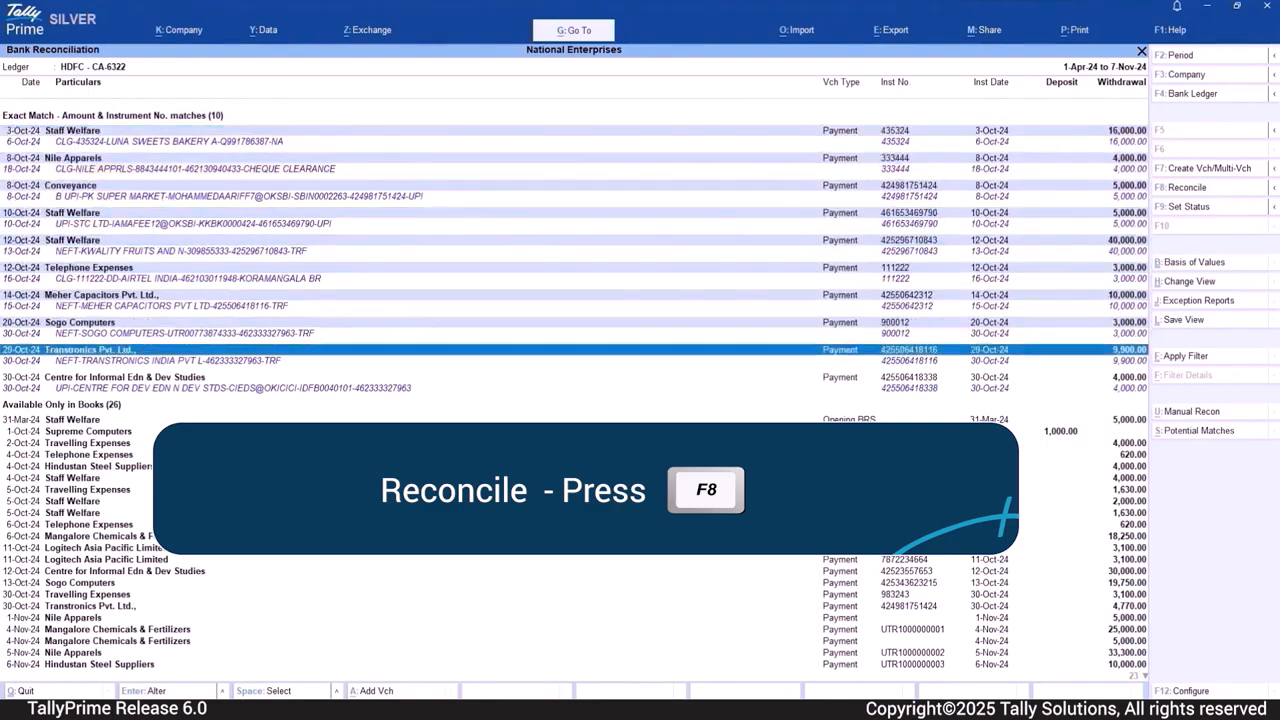
key(shift+Down)
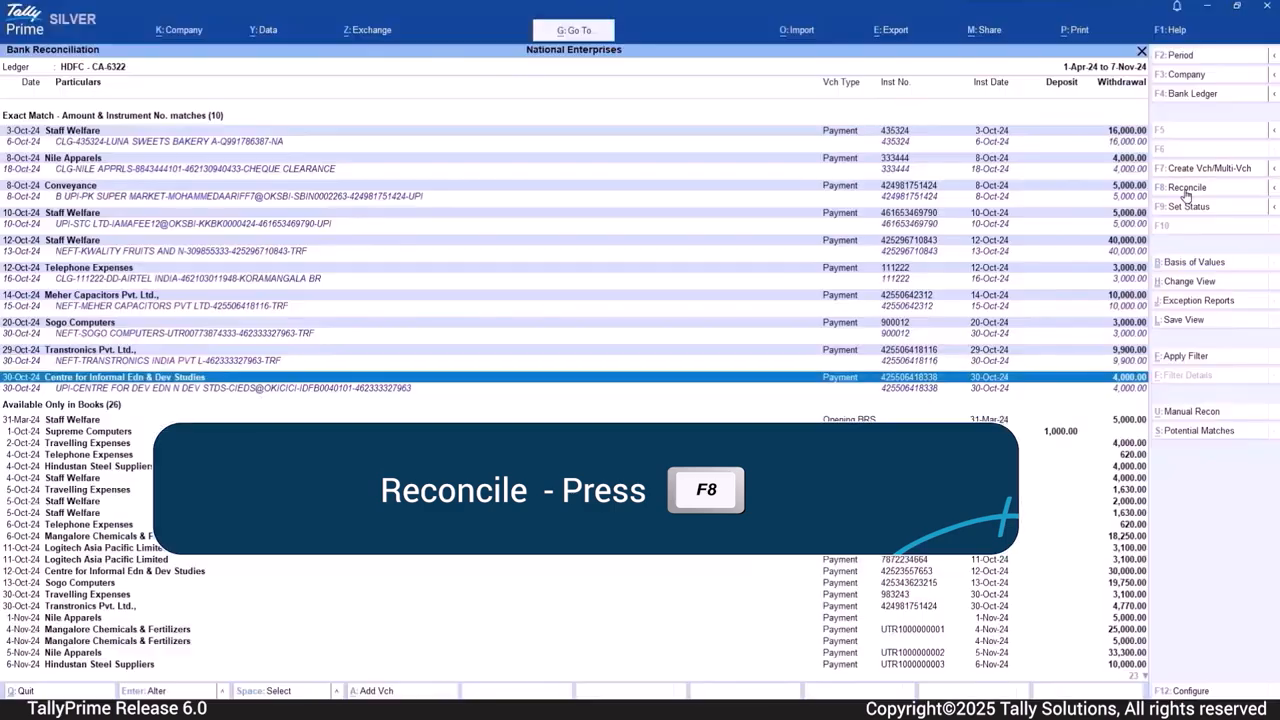
key(F8)
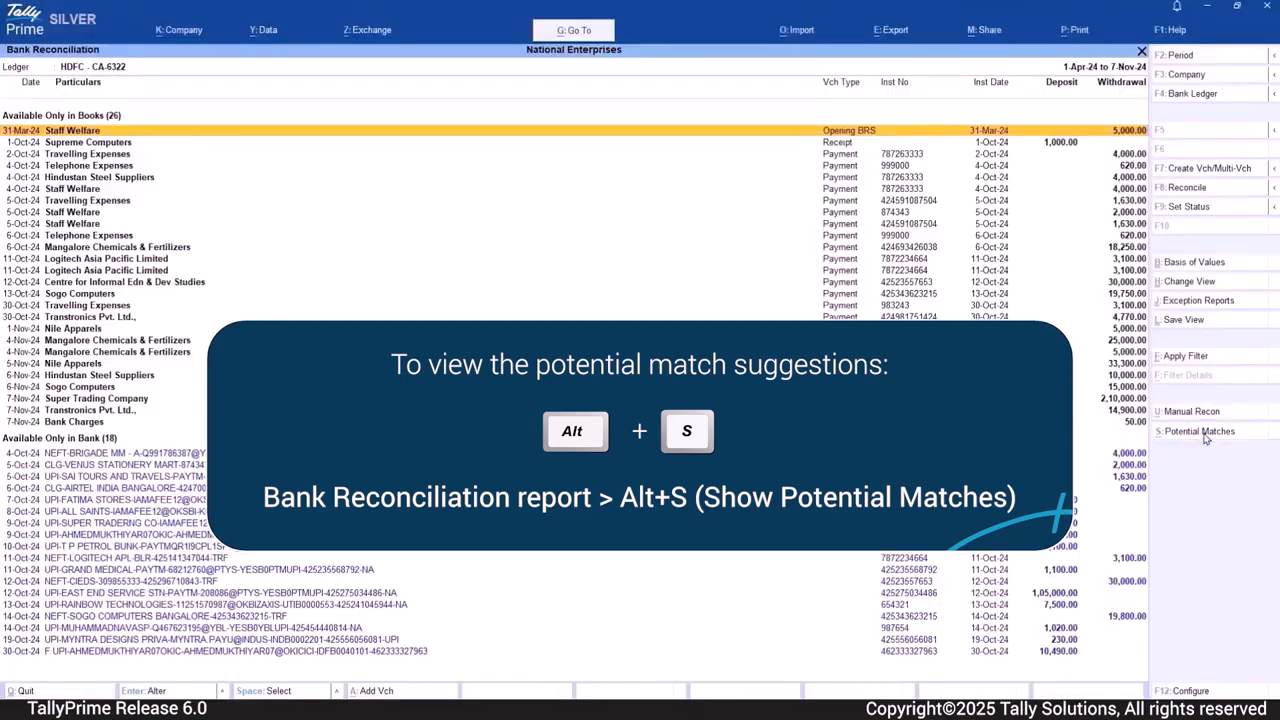
- Show the potential matches, review their available views, and mark the 5-Oct-24 Staff Welfare match of 2,000.00 under Unique Amount matches for reconciliation
click(1204, 434)
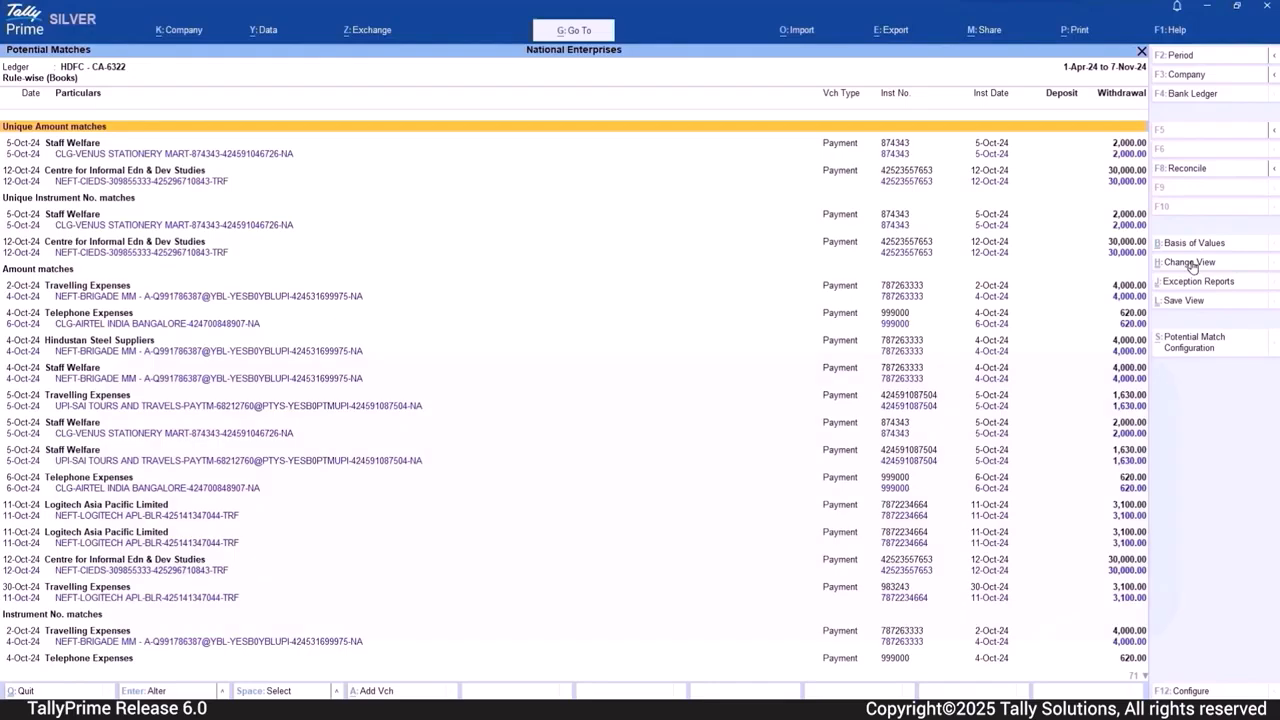
click(1192, 265)
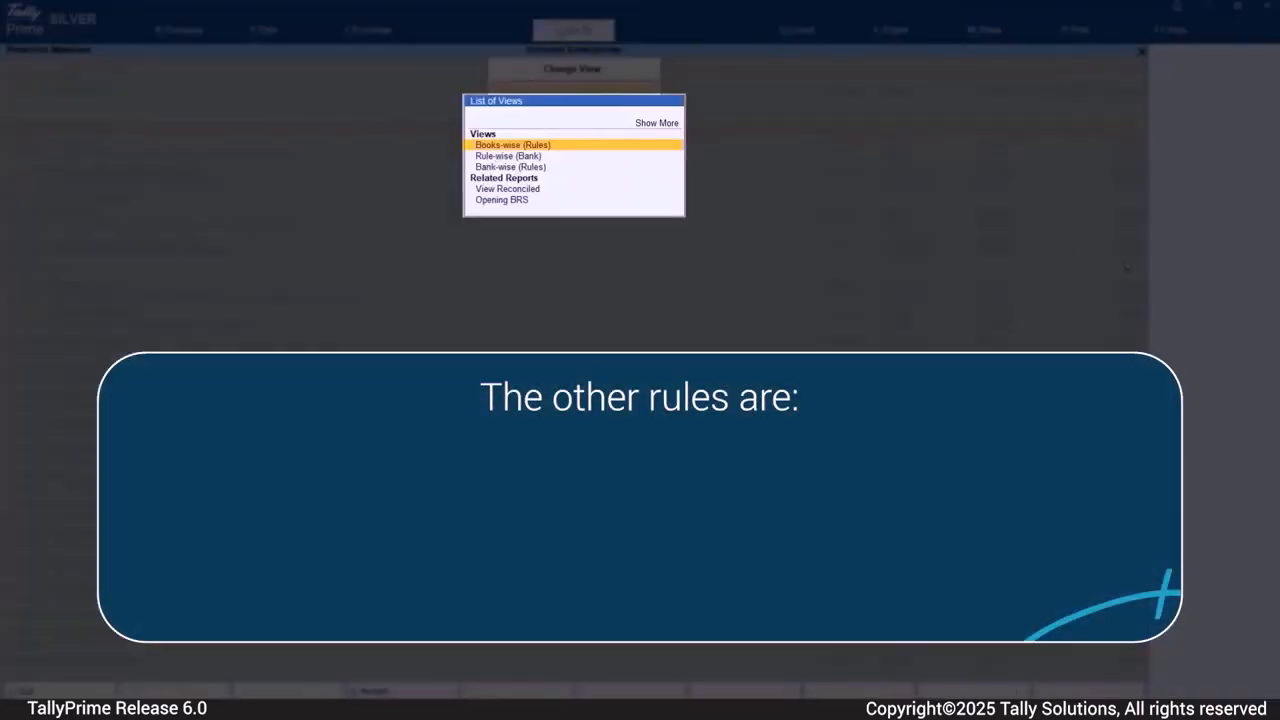
key(Down)
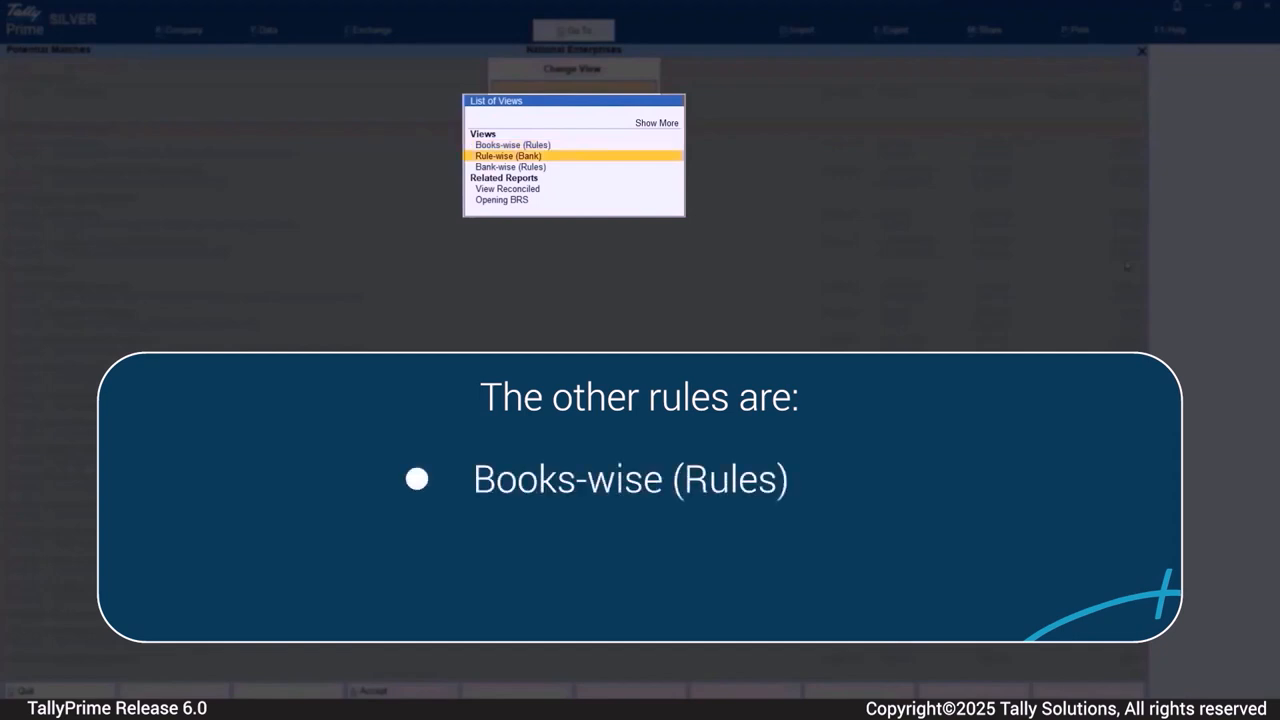
key(Down)
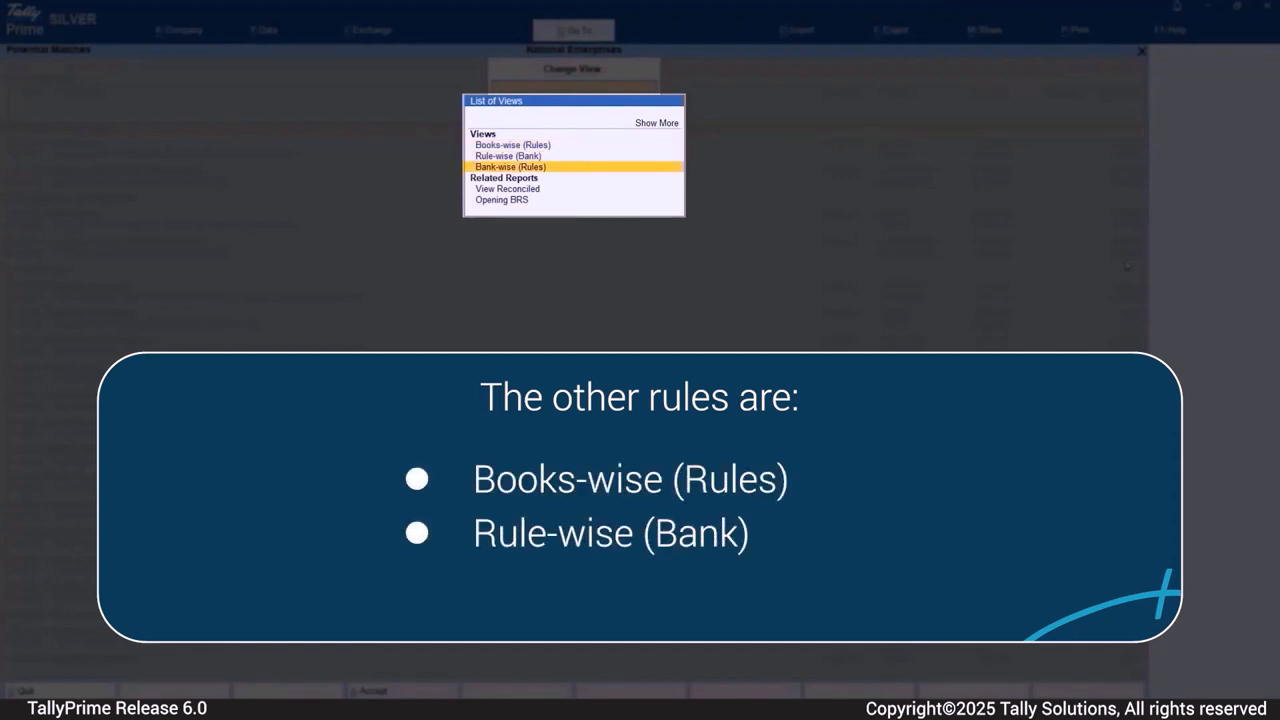
key(Up)
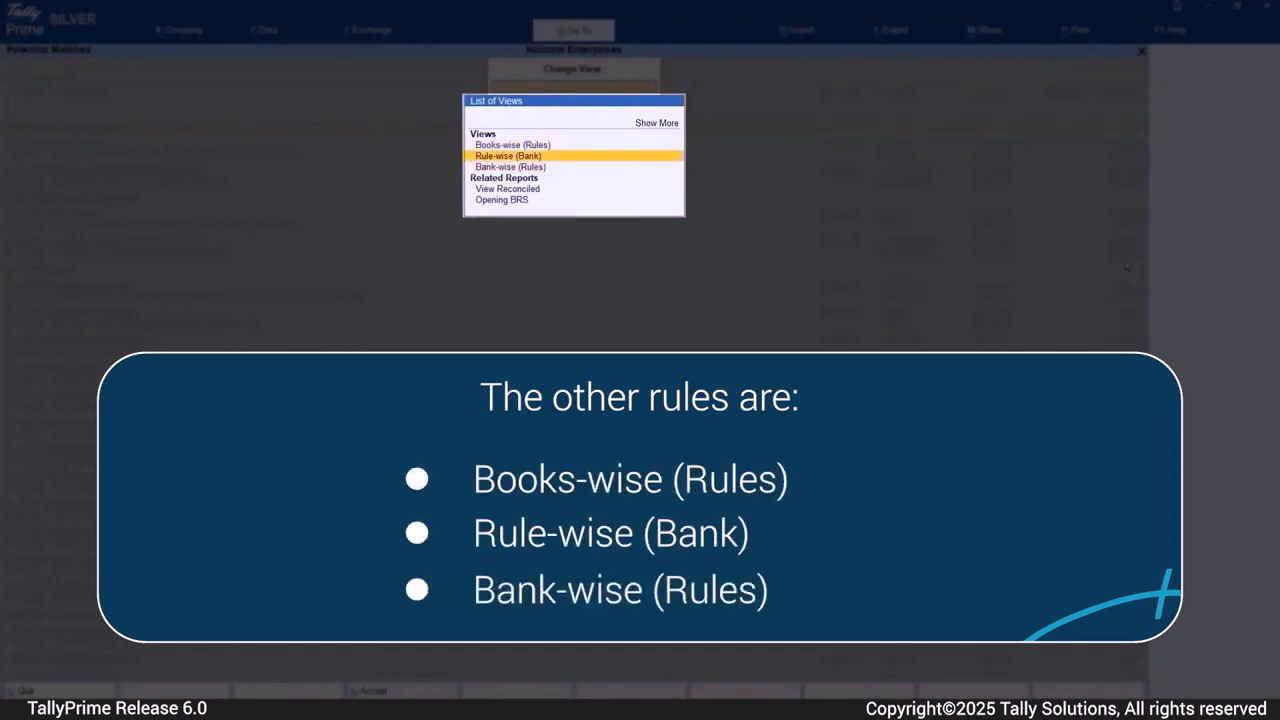
key(Up)
key(Return)
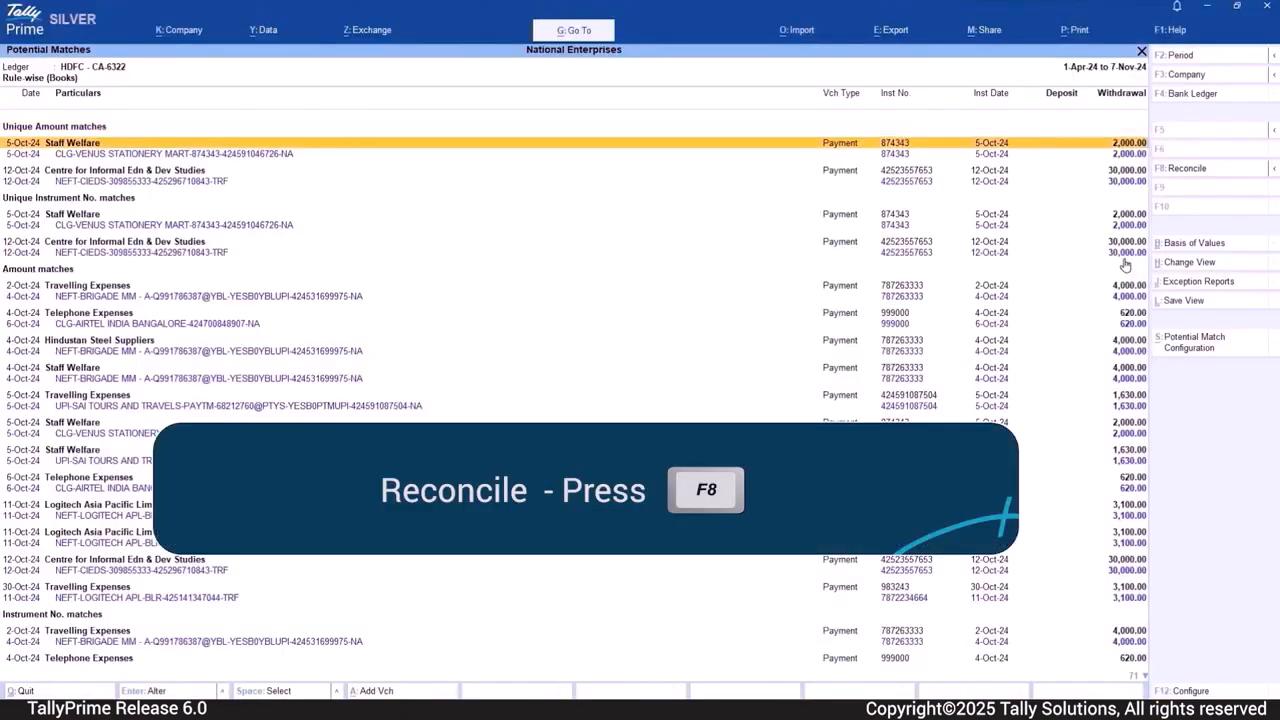
key(space)
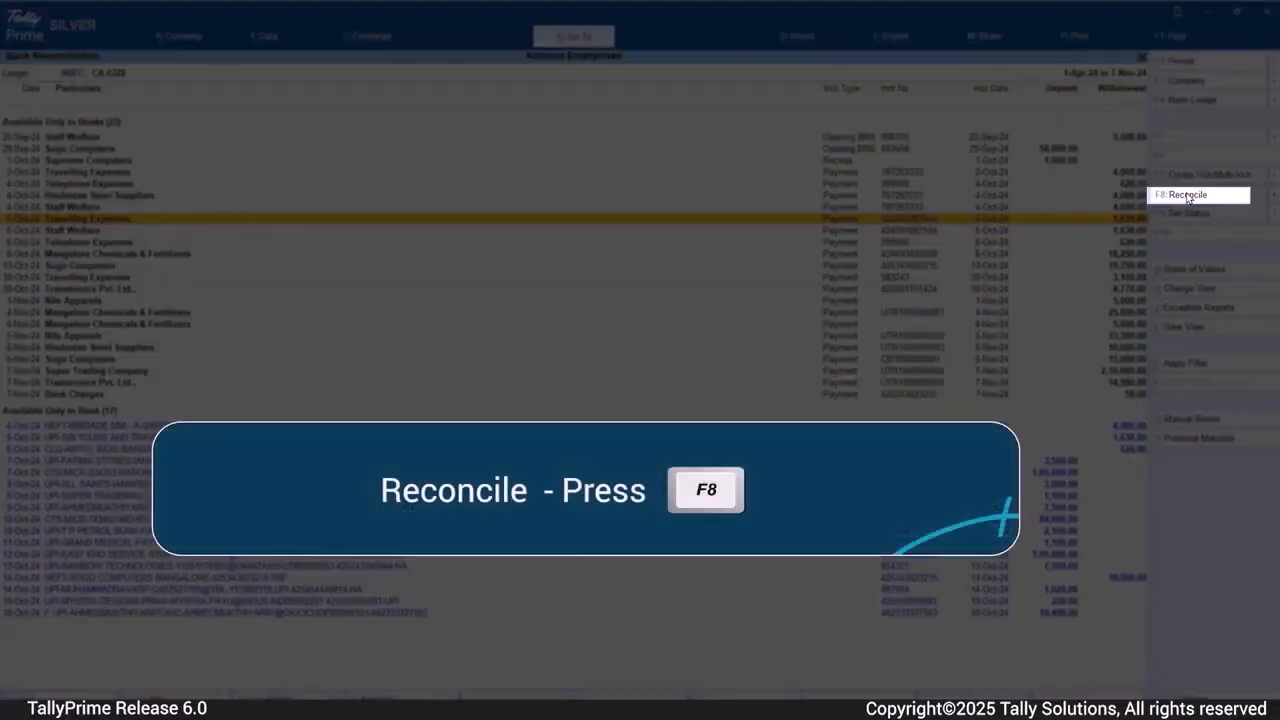
- Find matches for the 5-Oct-24 Travelling Expenses payment of 1,630.00 and add the 6-Oct-24 Airtel India Bangalore bank transaction of 620.00 to it
click(1187, 197)
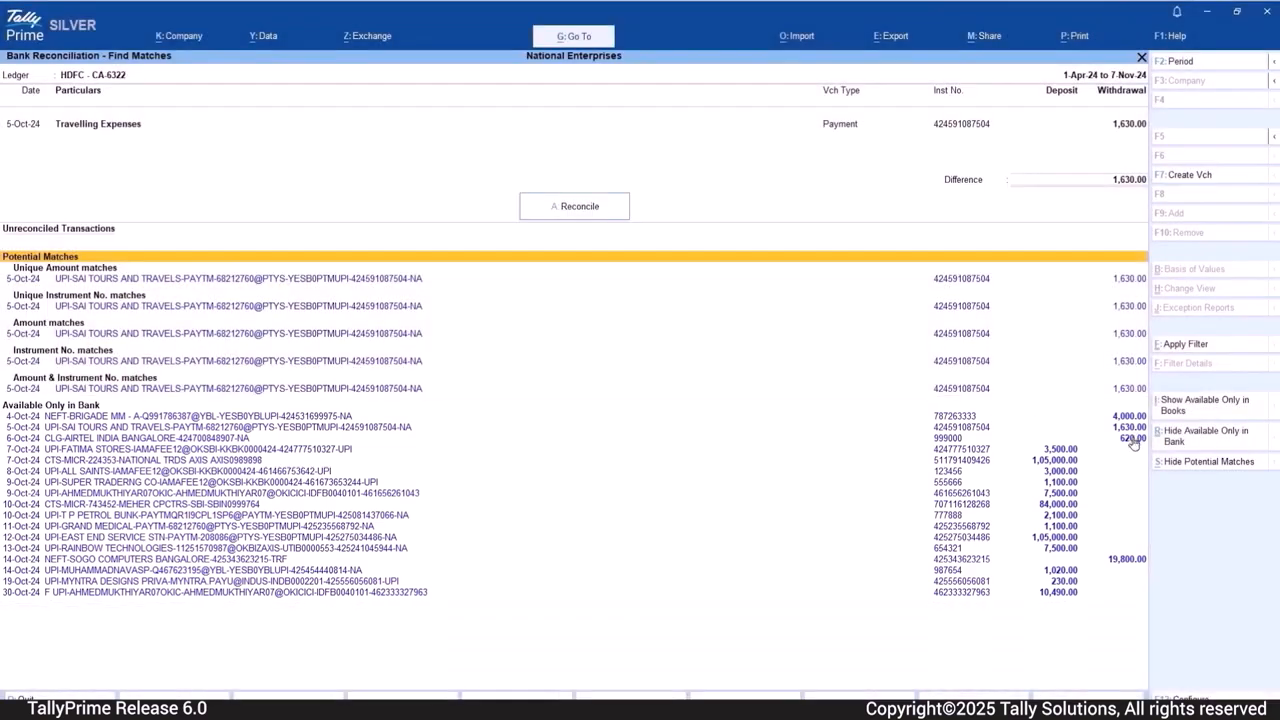
click(1133, 440)
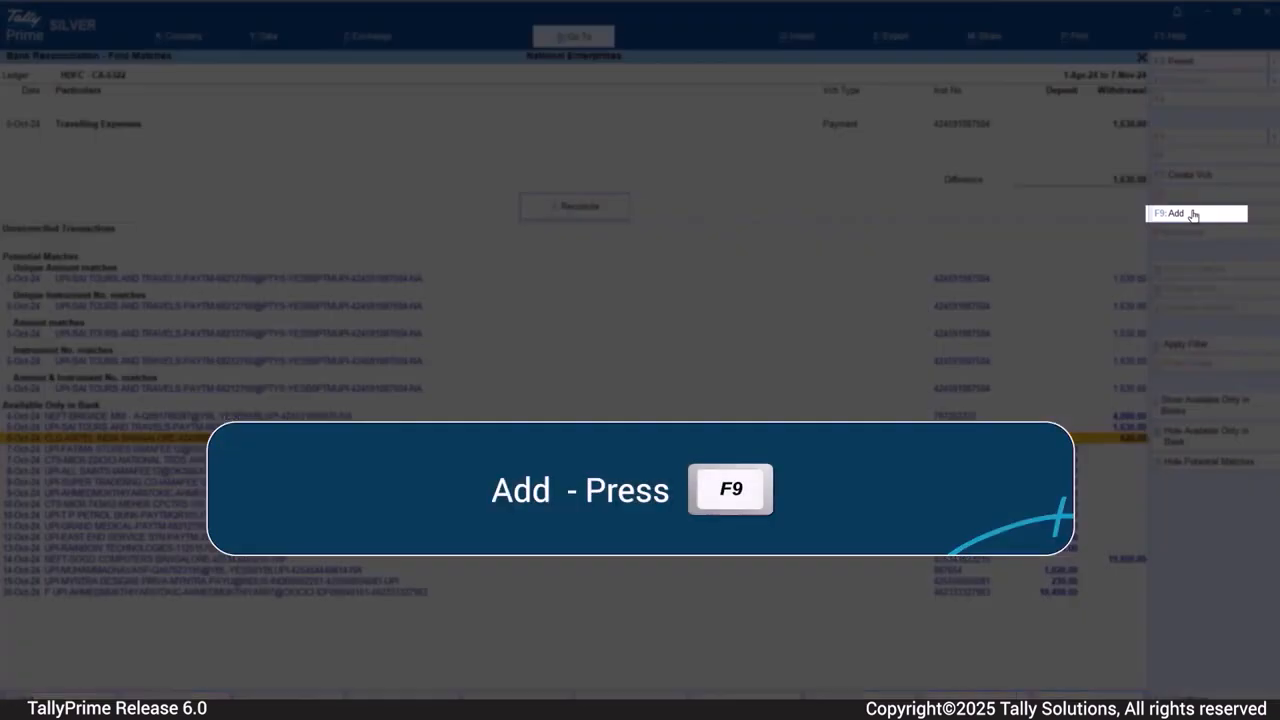
click(1192, 214)
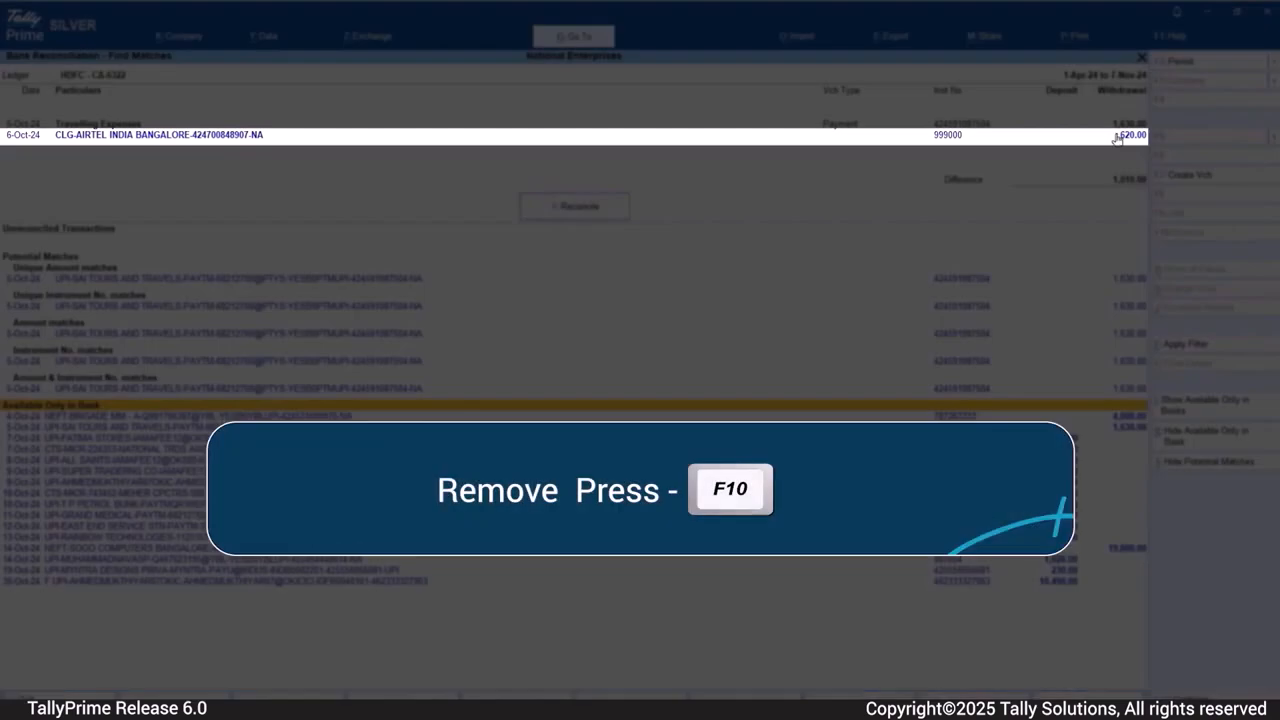
- Replace the Airtel India Bangalore transaction in the Travelling Expenses match with the 5-Oct-24 Sai Tours and Travels bank transaction of 1,630.00, and reconcile
click(1118, 136)
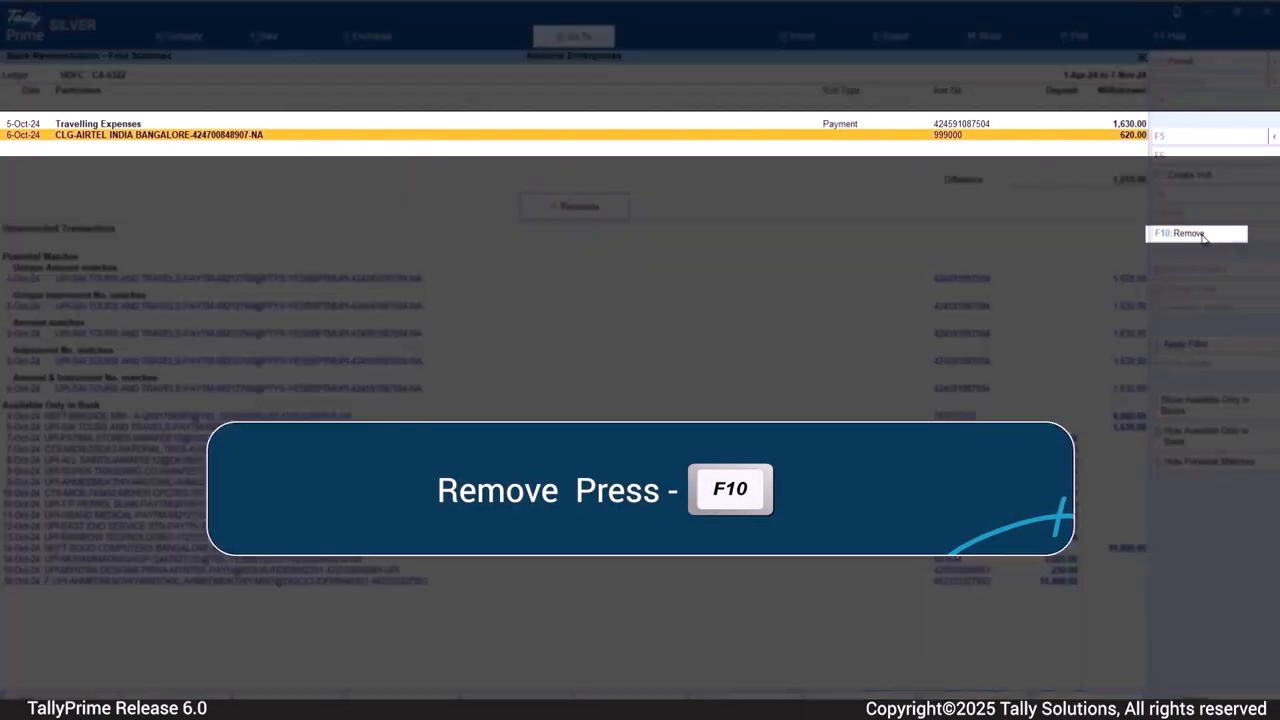
click(1200, 234)
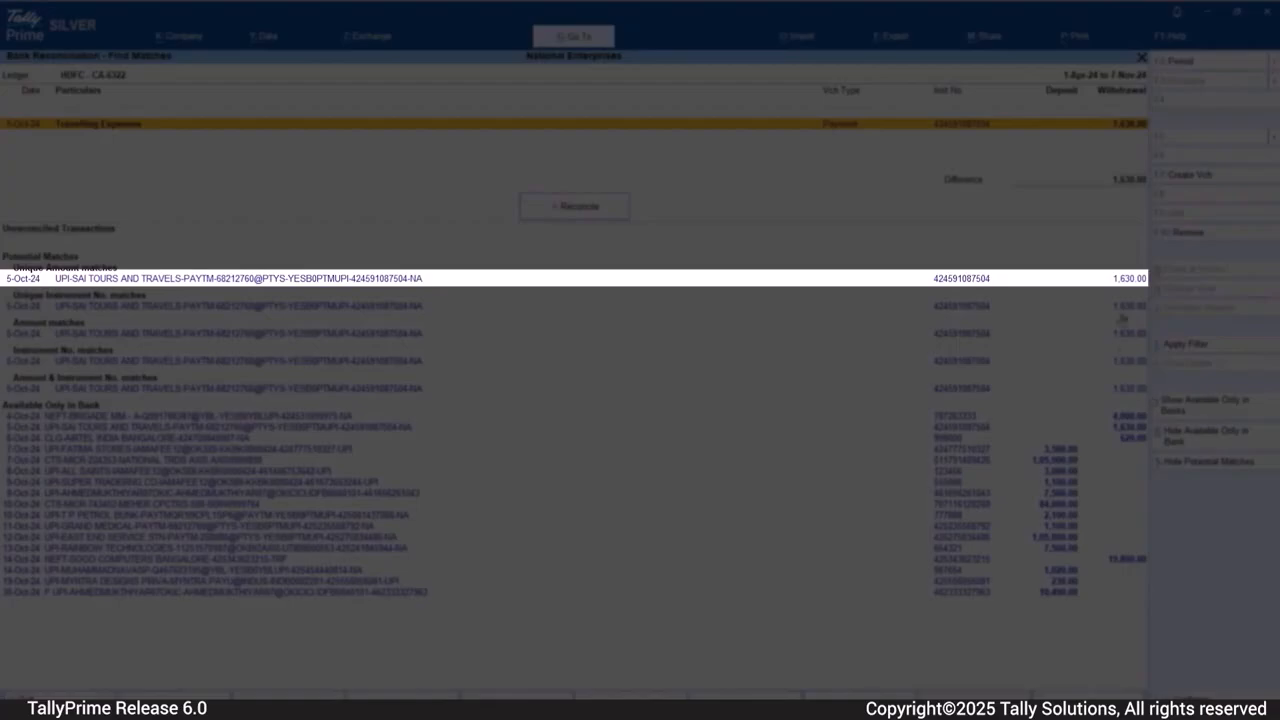
click(1123, 284)
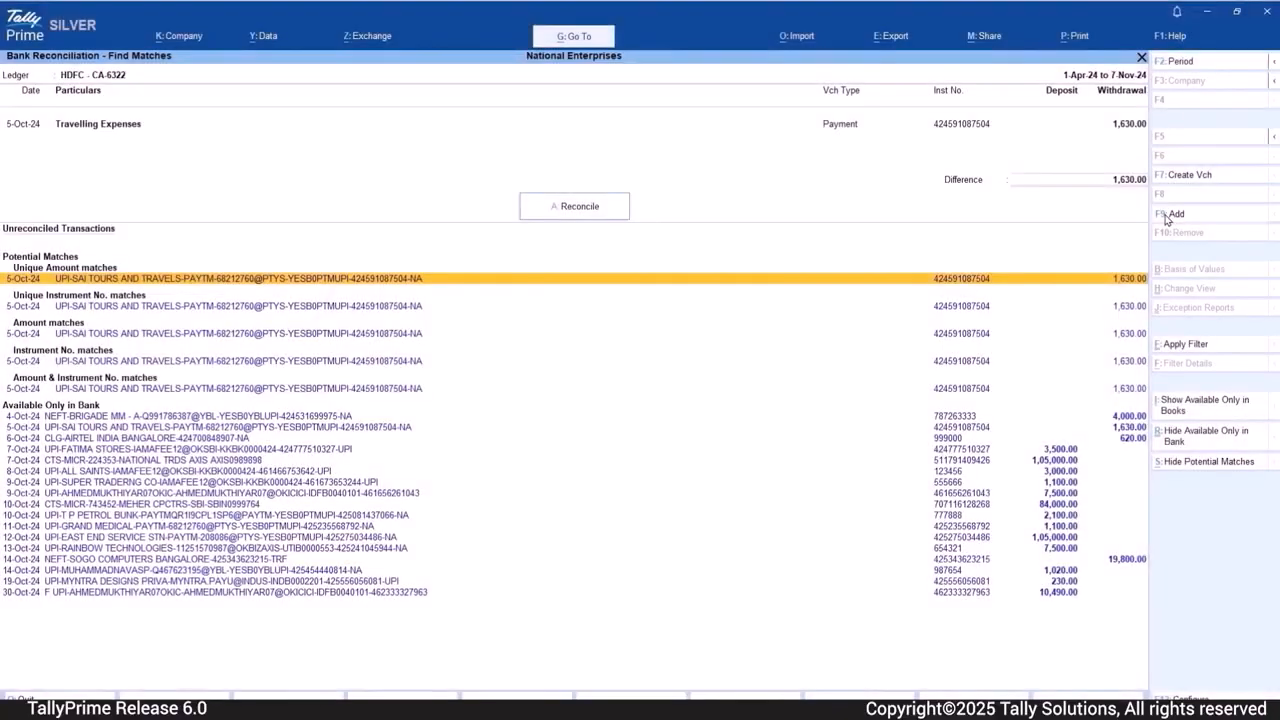
click(1167, 219)
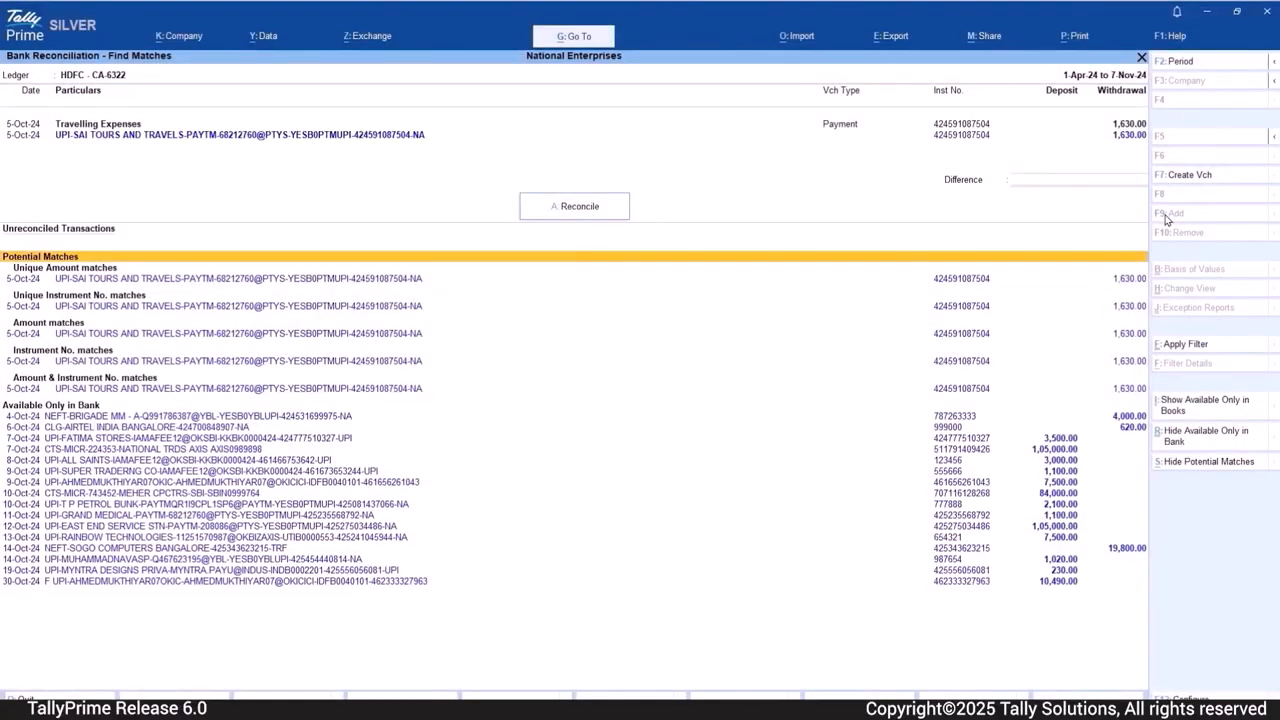
click(577, 212)
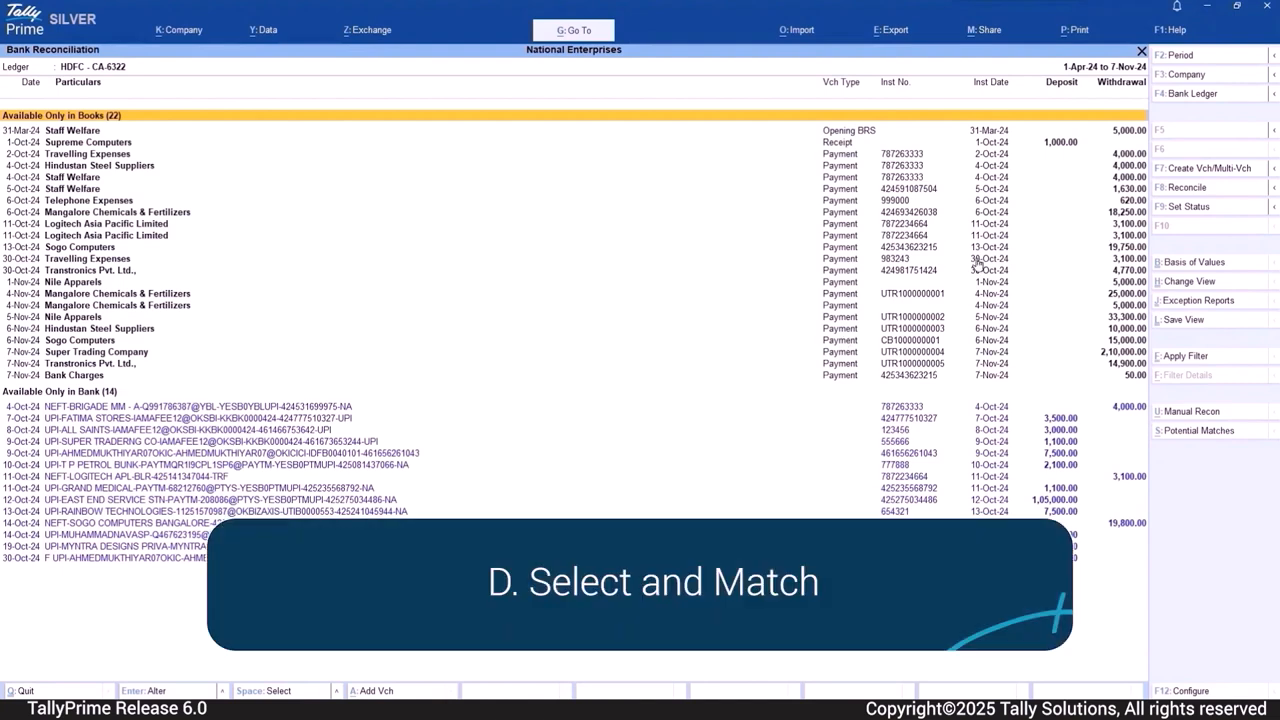
- Reconcile the 4-Oct-24 Hindustan Steel Suppliers payment of 4,000.00 with the 4-Oct-24 NEFT-Brigade bank transaction
click(1123, 167)
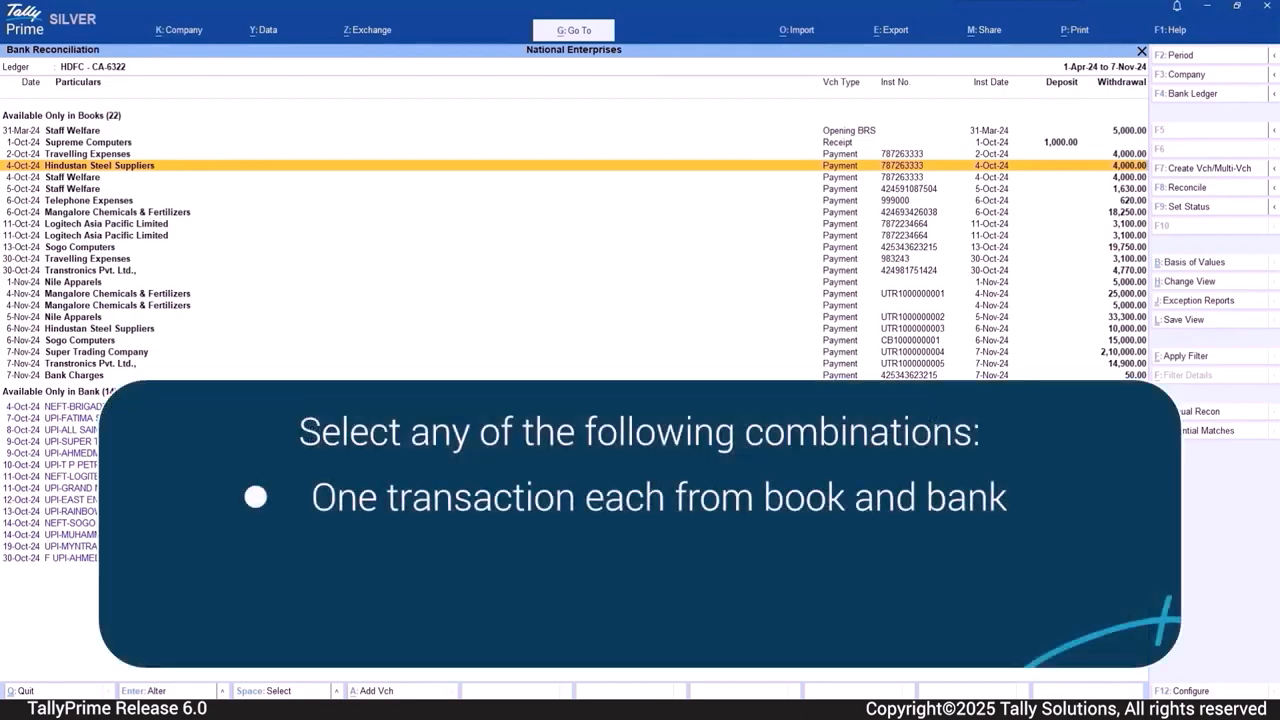
key(space)
click(190, 407)
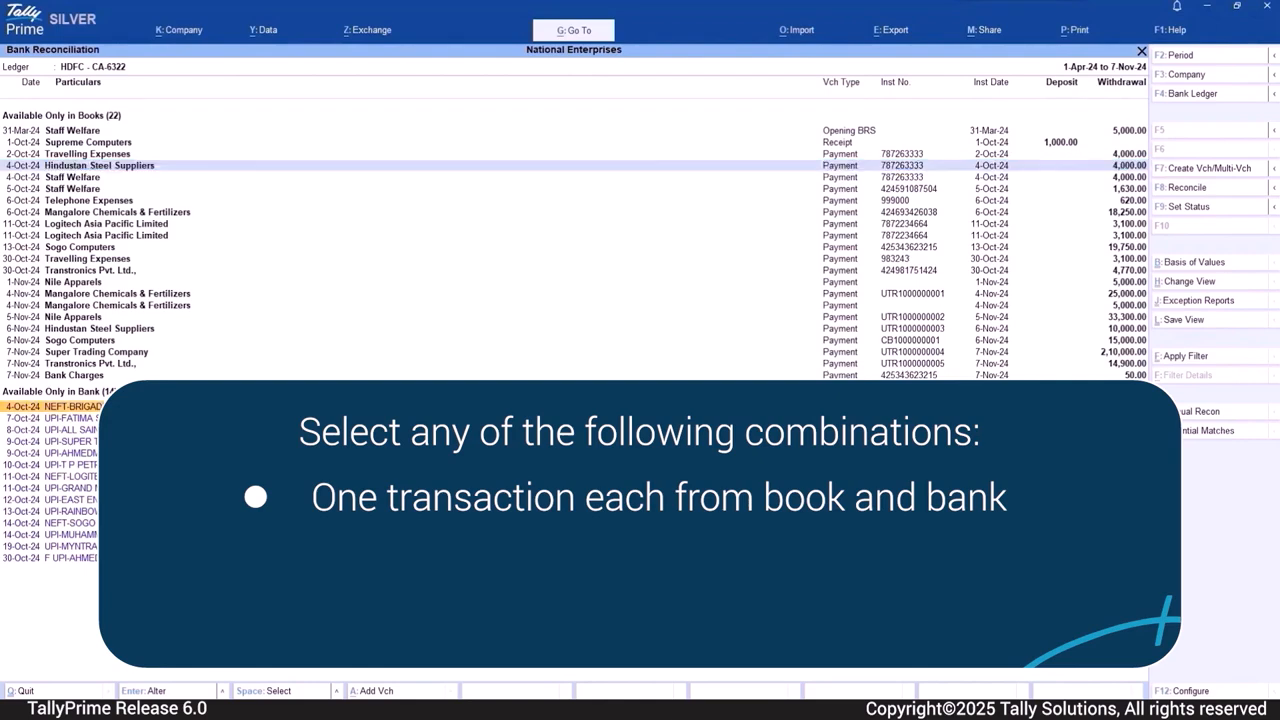
key(space)
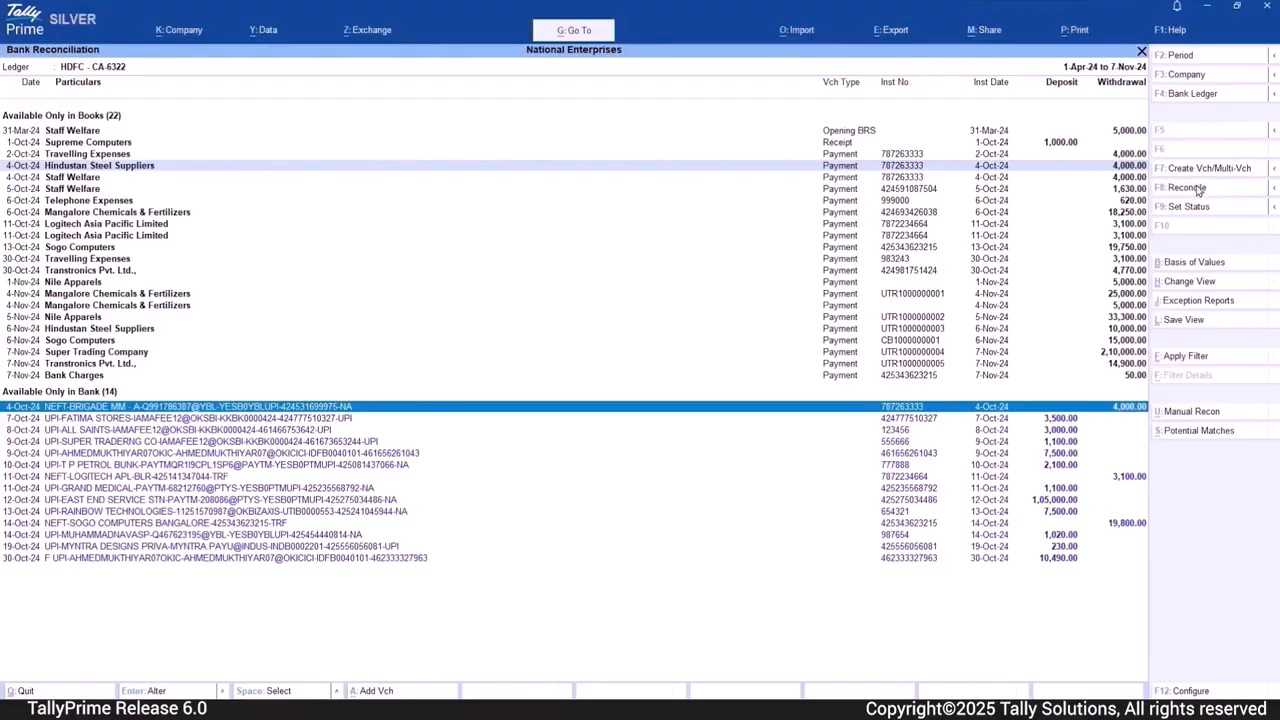
click(1196, 190)
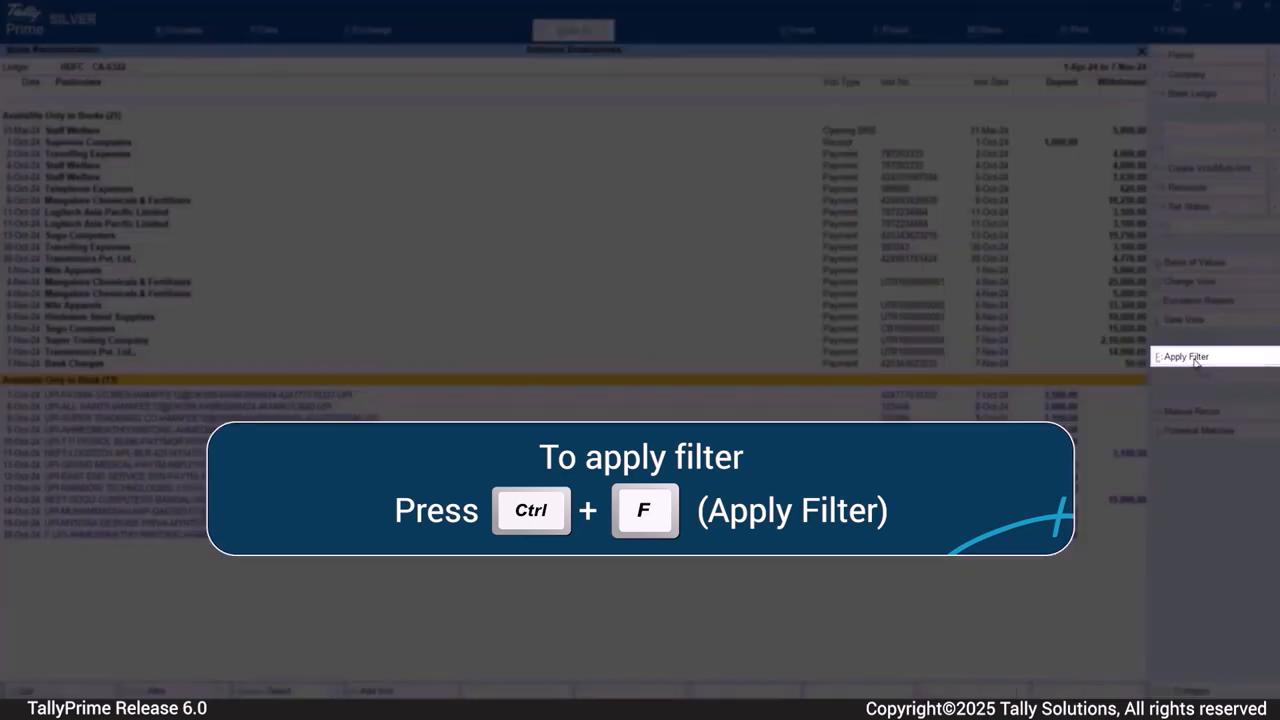
click(1190, 358)
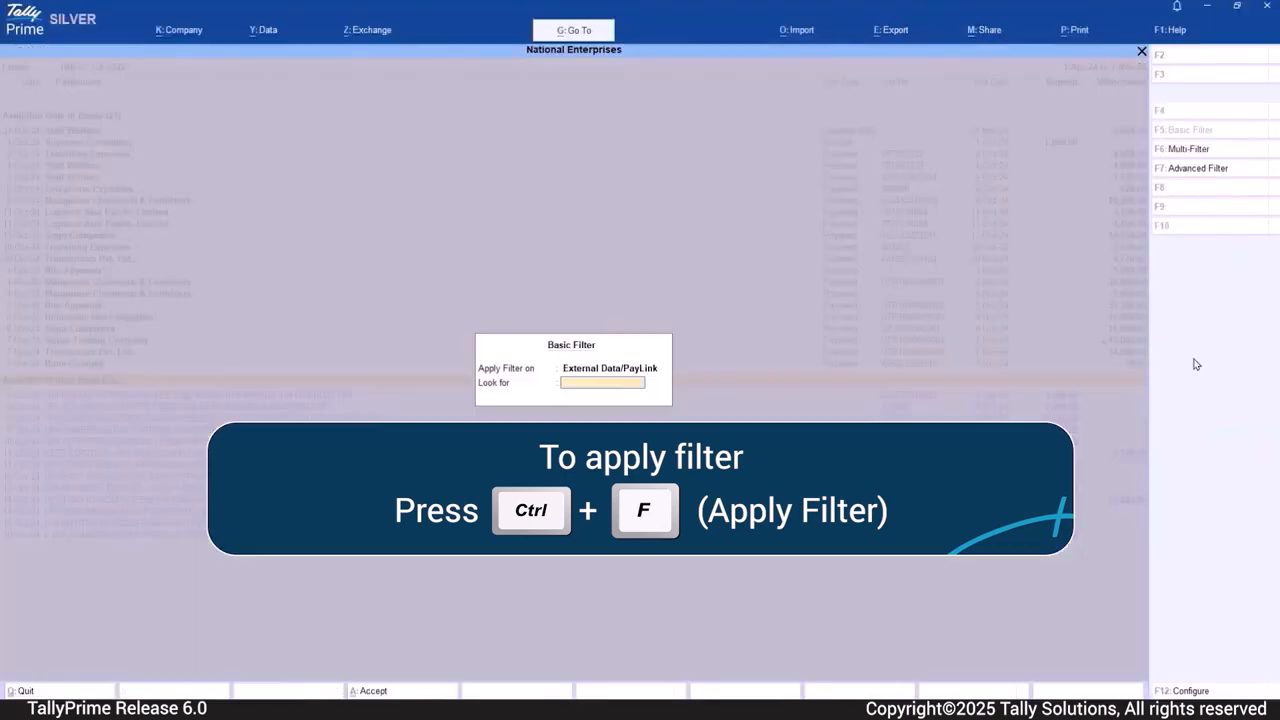
text(78)
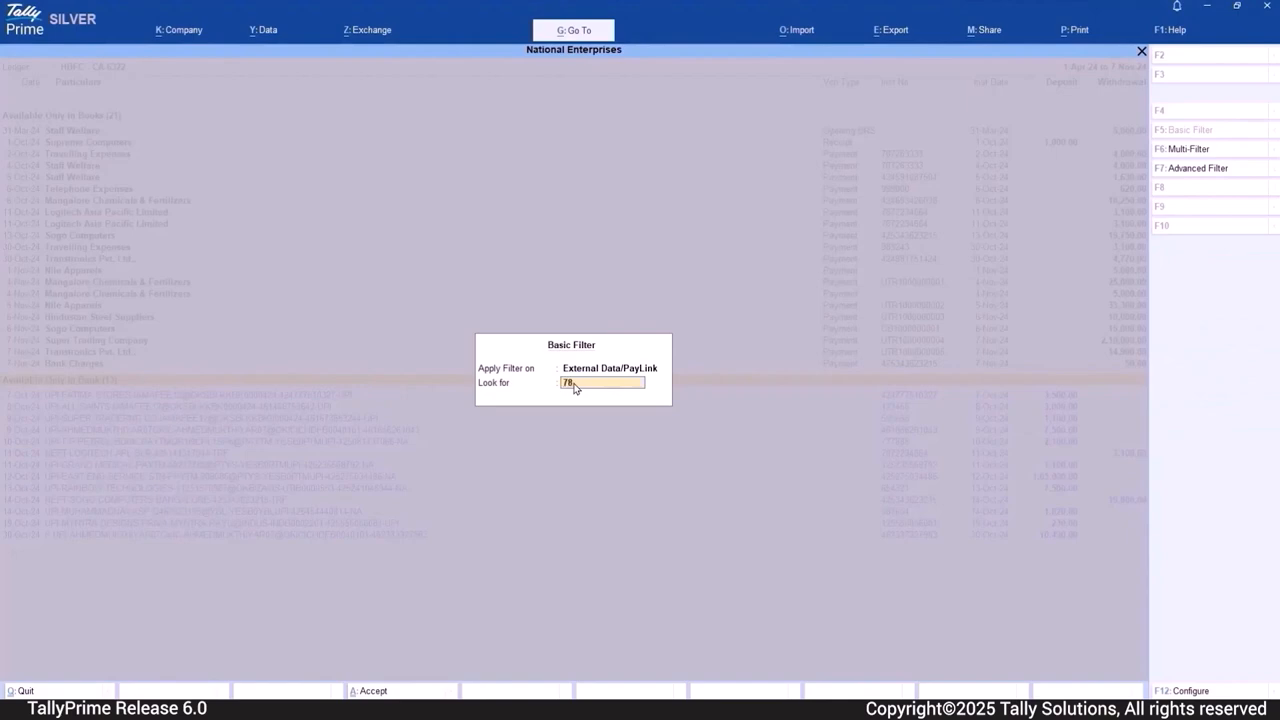
text(72234664)
key(Return)
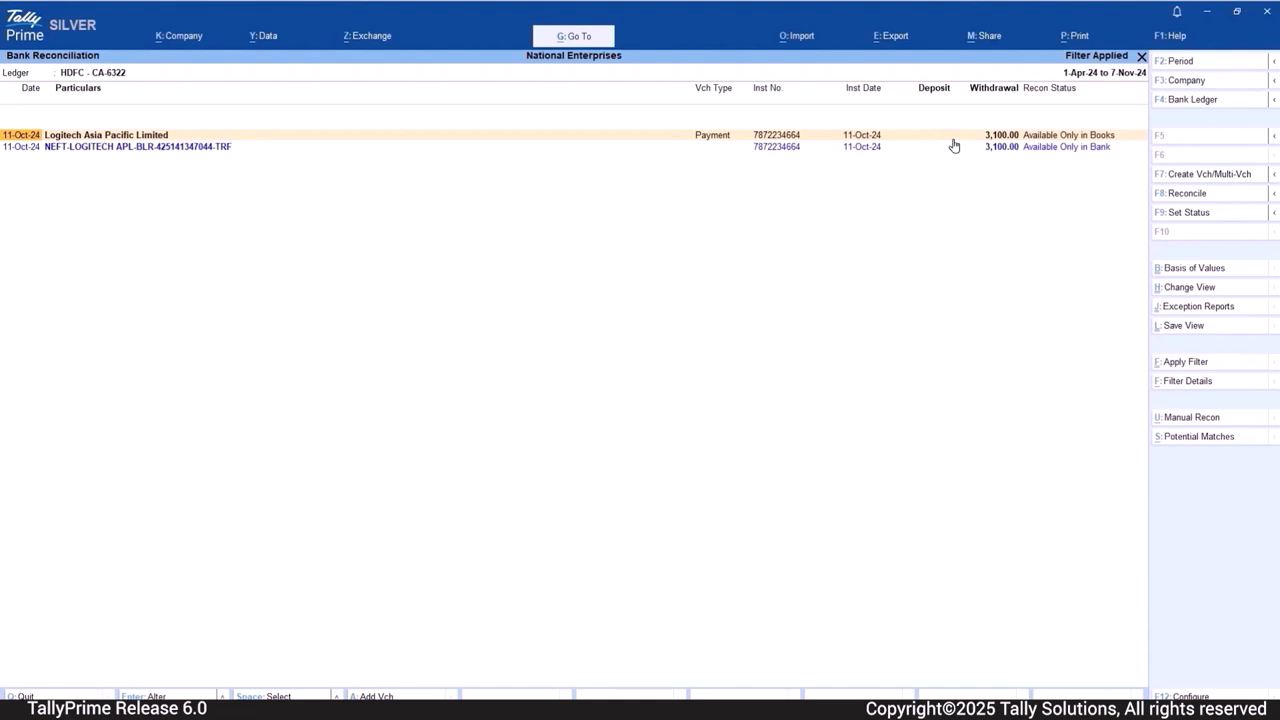
- Reconcile the 11-Oct-24 Logitech Asia Pacific Limited payment of 3,100.00 with the NEFT-Logitech bank transaction in the filtered list
key(space)
key(space)
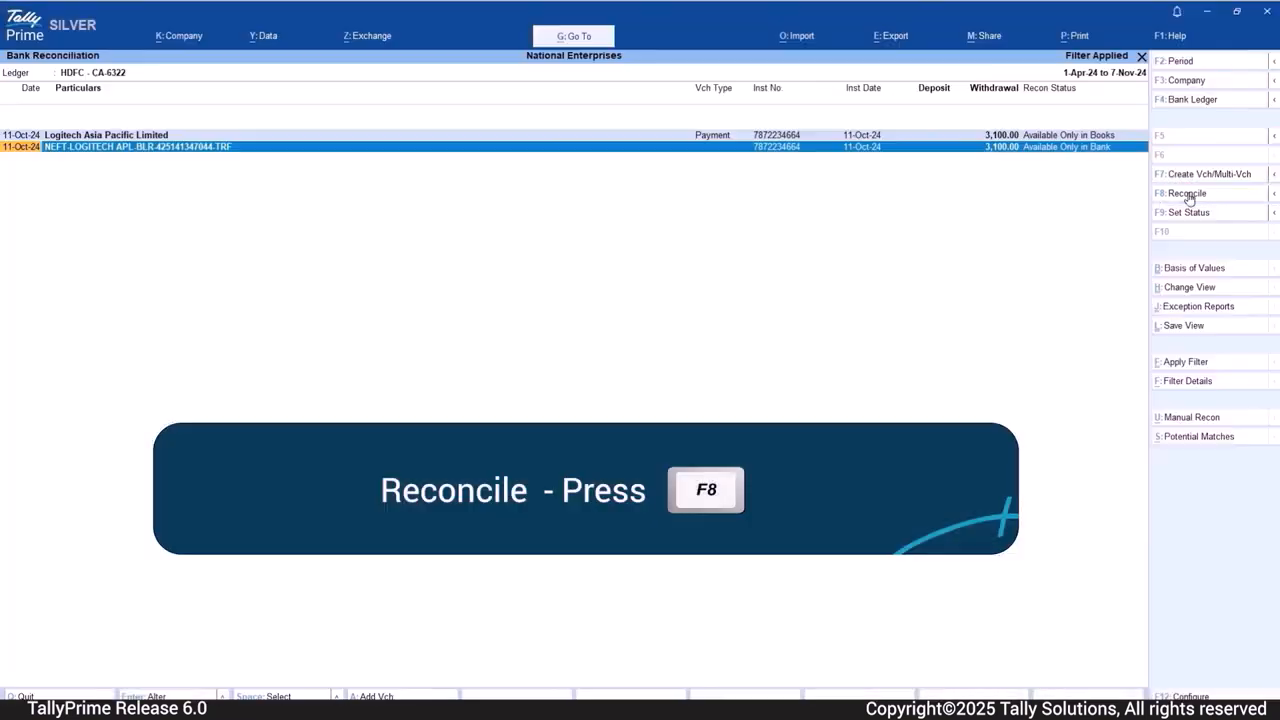
click(1188, 194)
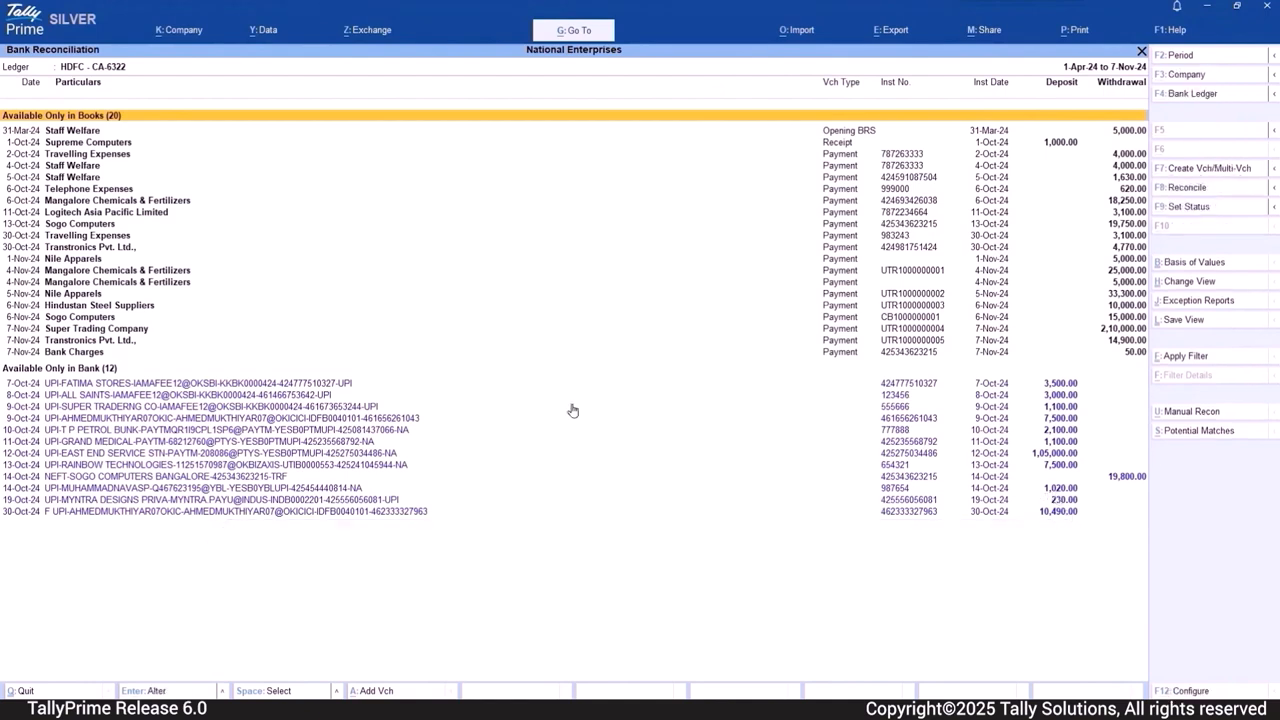
- Match the 13-Oct-24 Sogo Computers payment of 19,750.00 with the 14-Oct-24 NEFT-Sogo Computers bank transaction of 19,800.00 and reconcile the pair
click(1137, 228)
key(space)
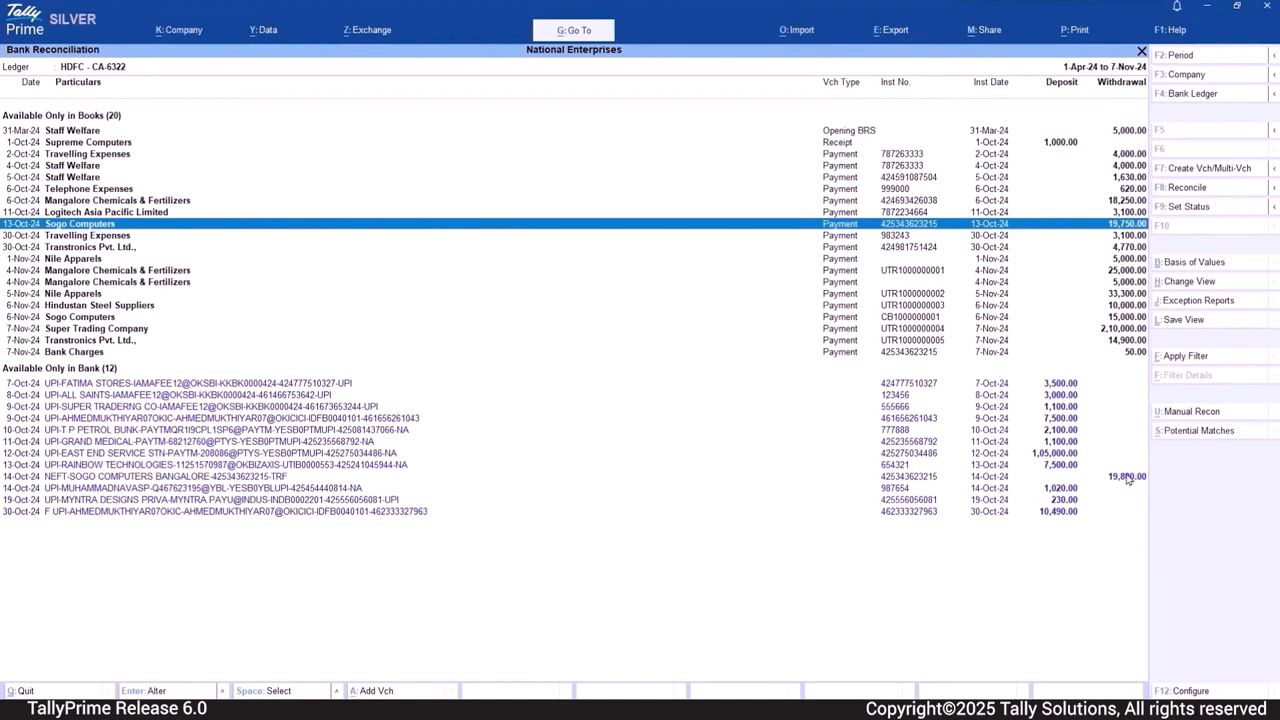
click(1128, 478)
click(1196, 190)
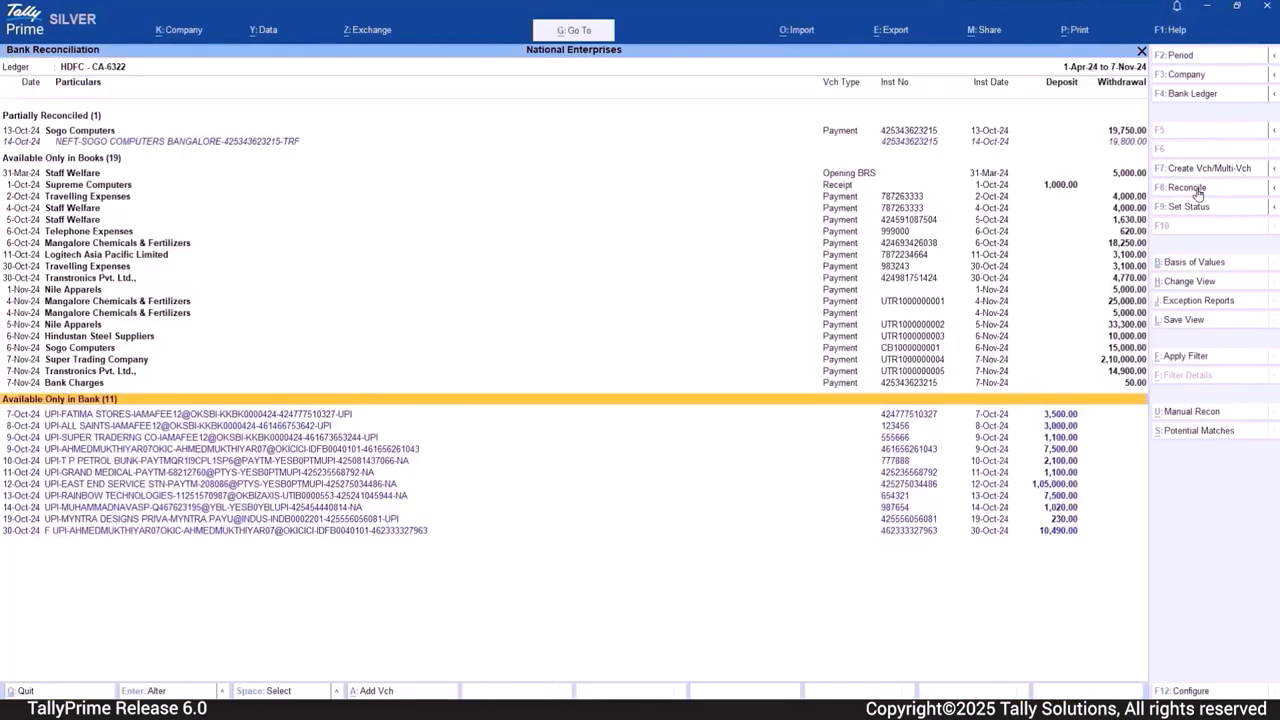
- Modify the partially reconciled Sogo Computers match by adding the 7-Nov-24 Bank Charges payment of 50.00 from the books, and reconcile it
click(329, 117)
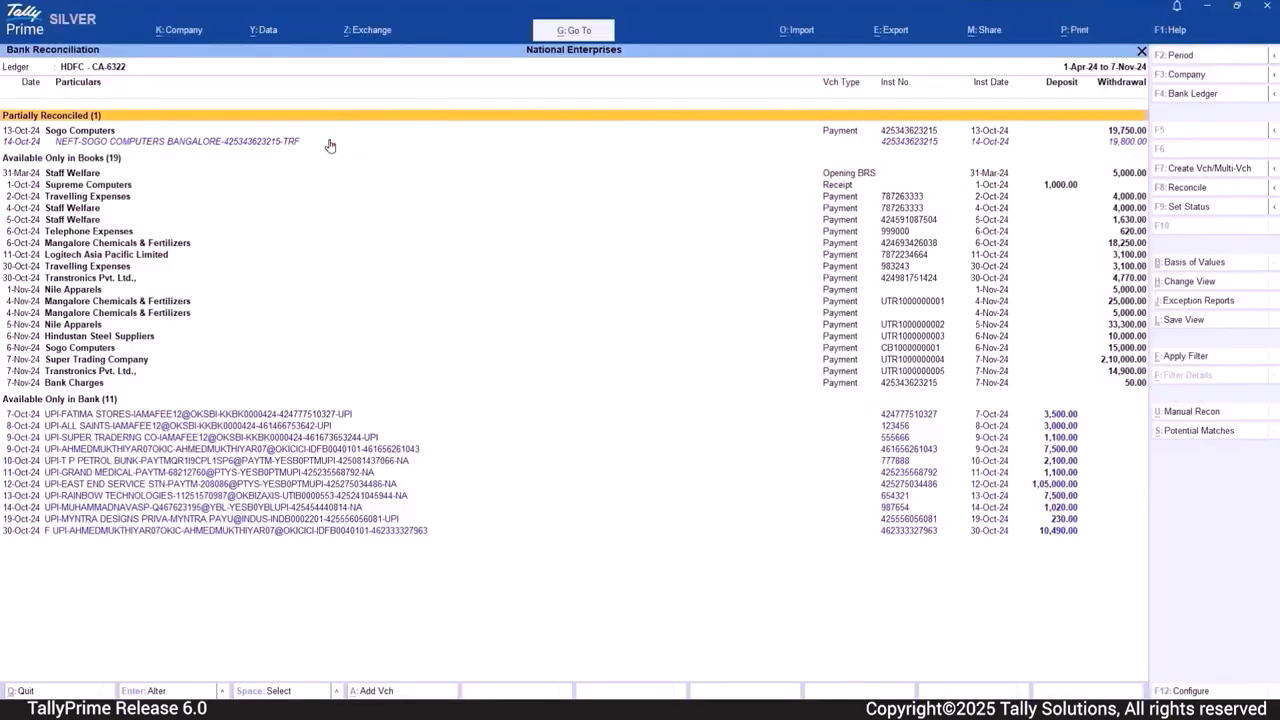
click(330, 143)
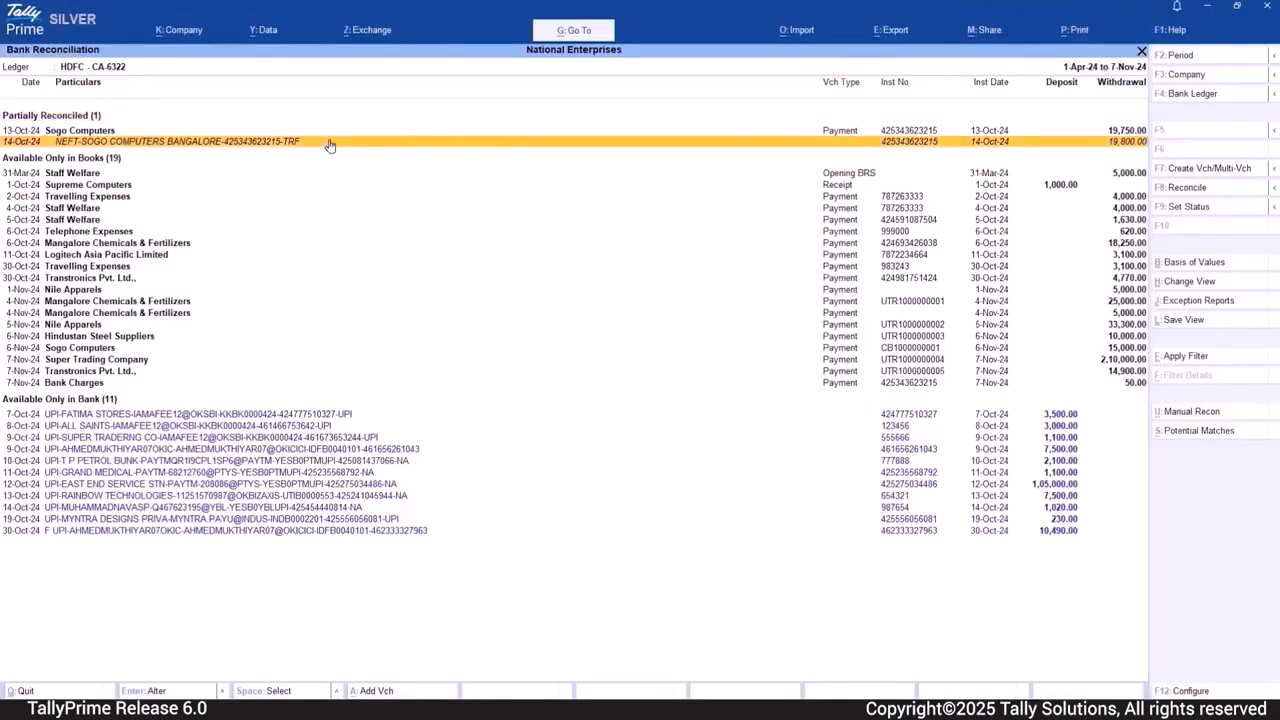
click(335, 132)
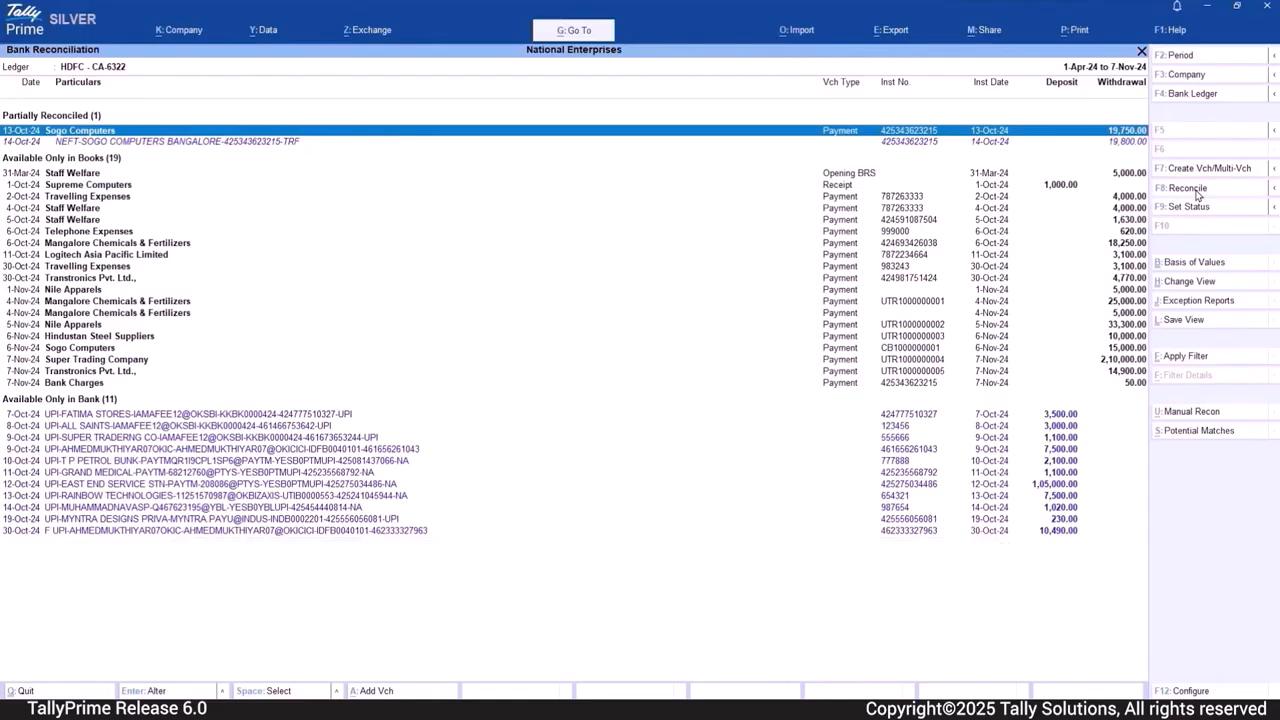
click(1195, 195)
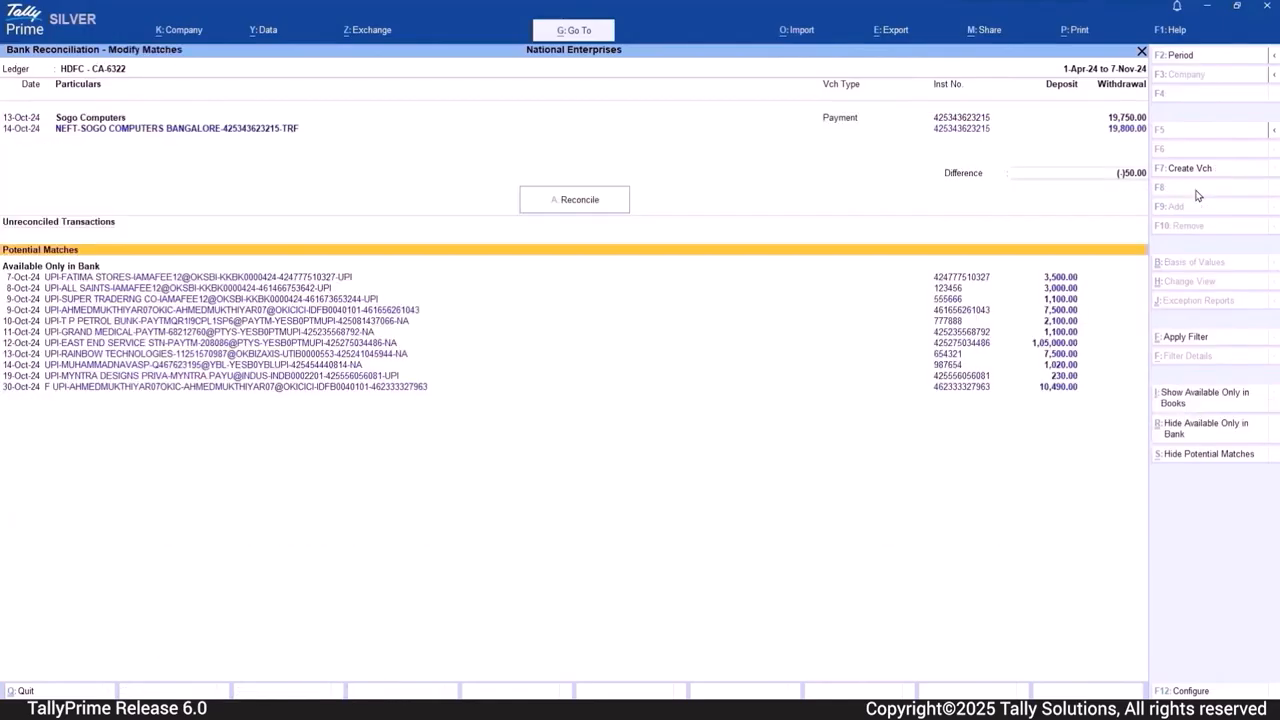
click(1190, 400)
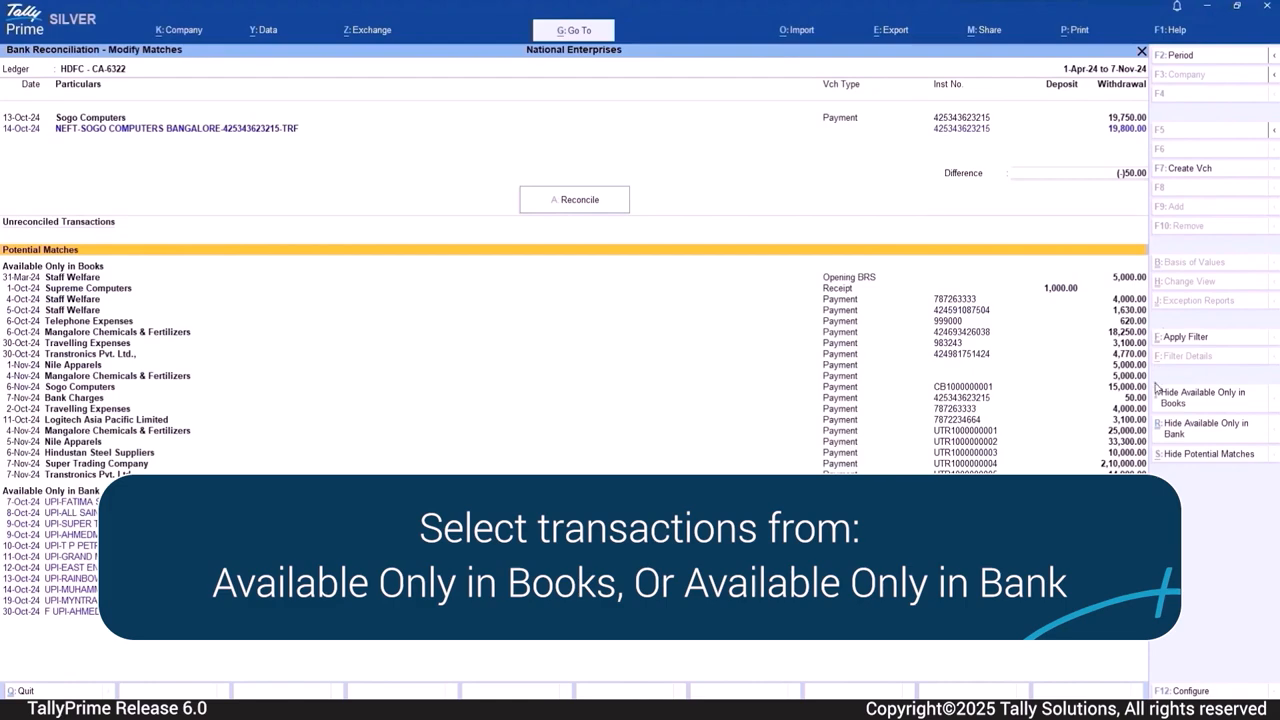
click(1142, 400)
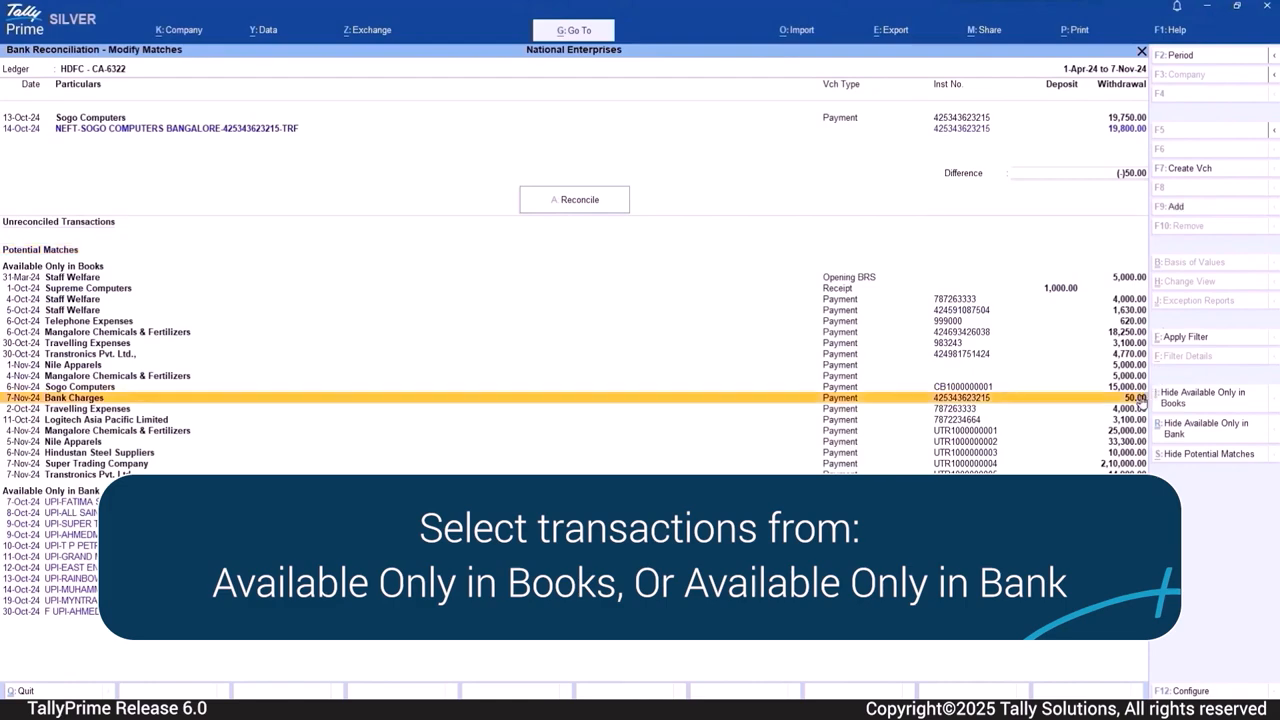
click(1176, 206)
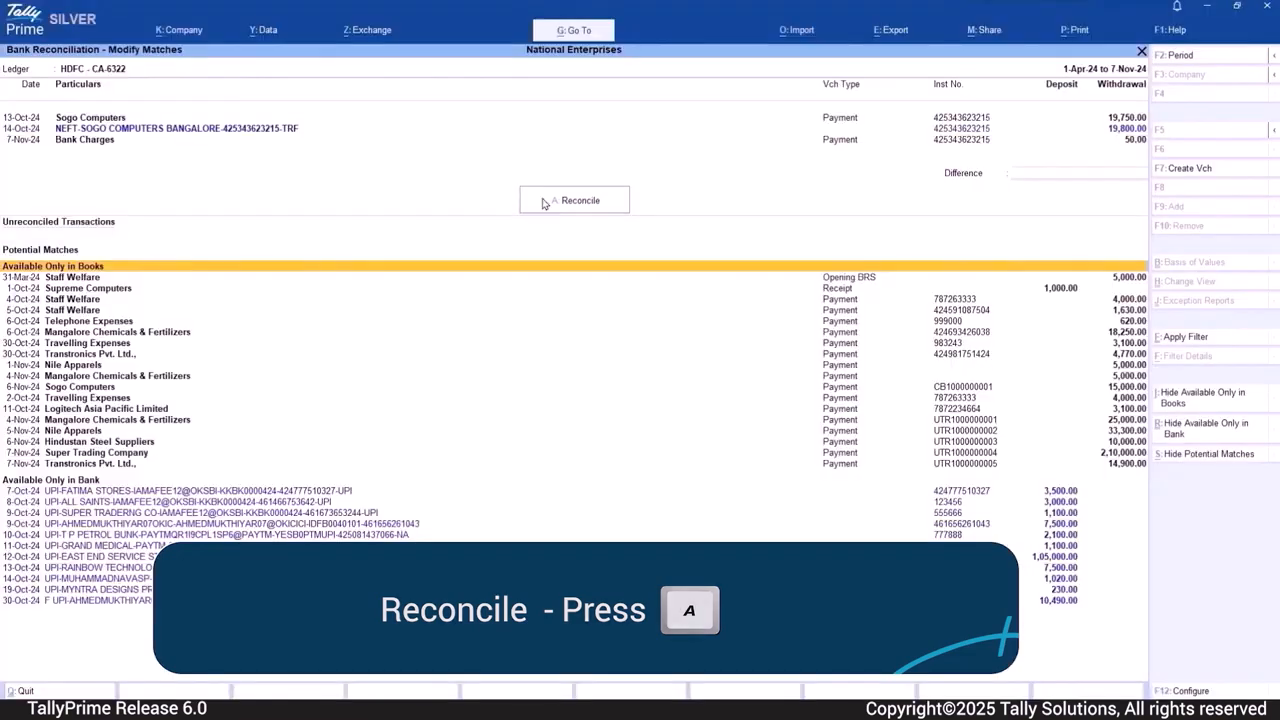
click(542, 204)
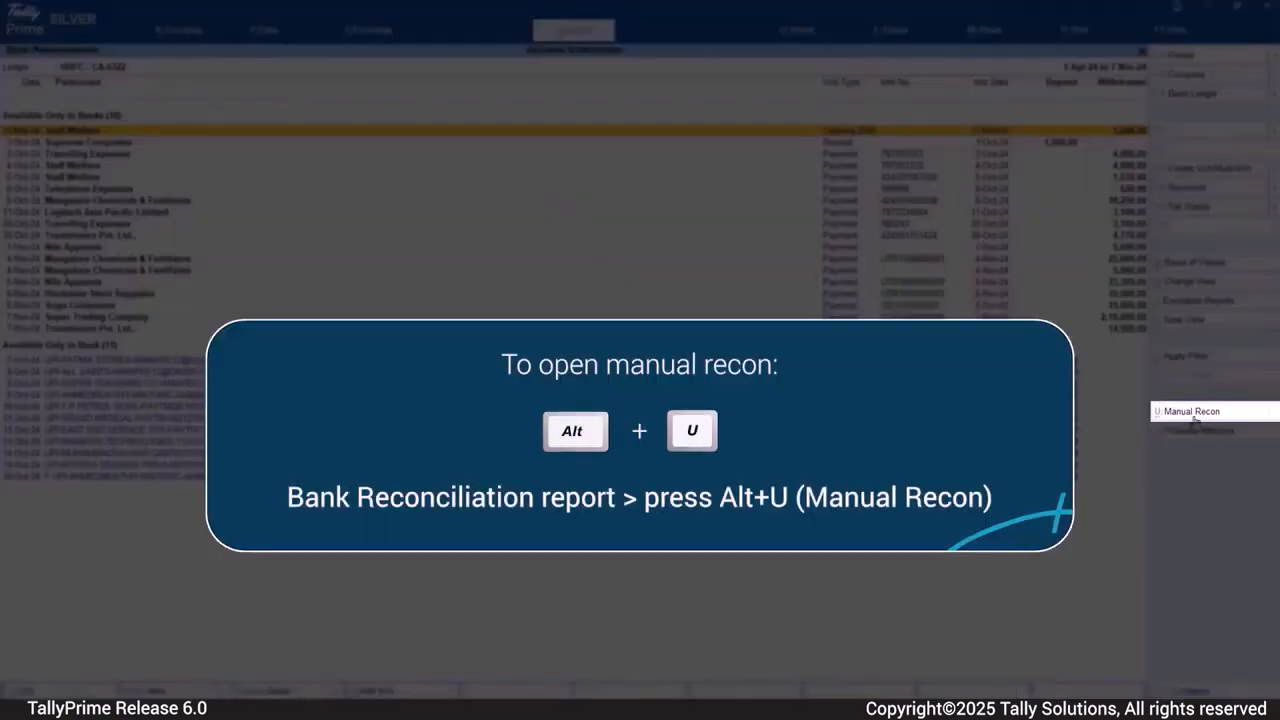
- In manual reconciliation, set bank date 5-Oct-24 for Supreme Computers and the 2-Oct-24 Travelling Expenses, and 6-Oct-24 for the 4-Oct-24 Staff Welfare
click(1194, 422)
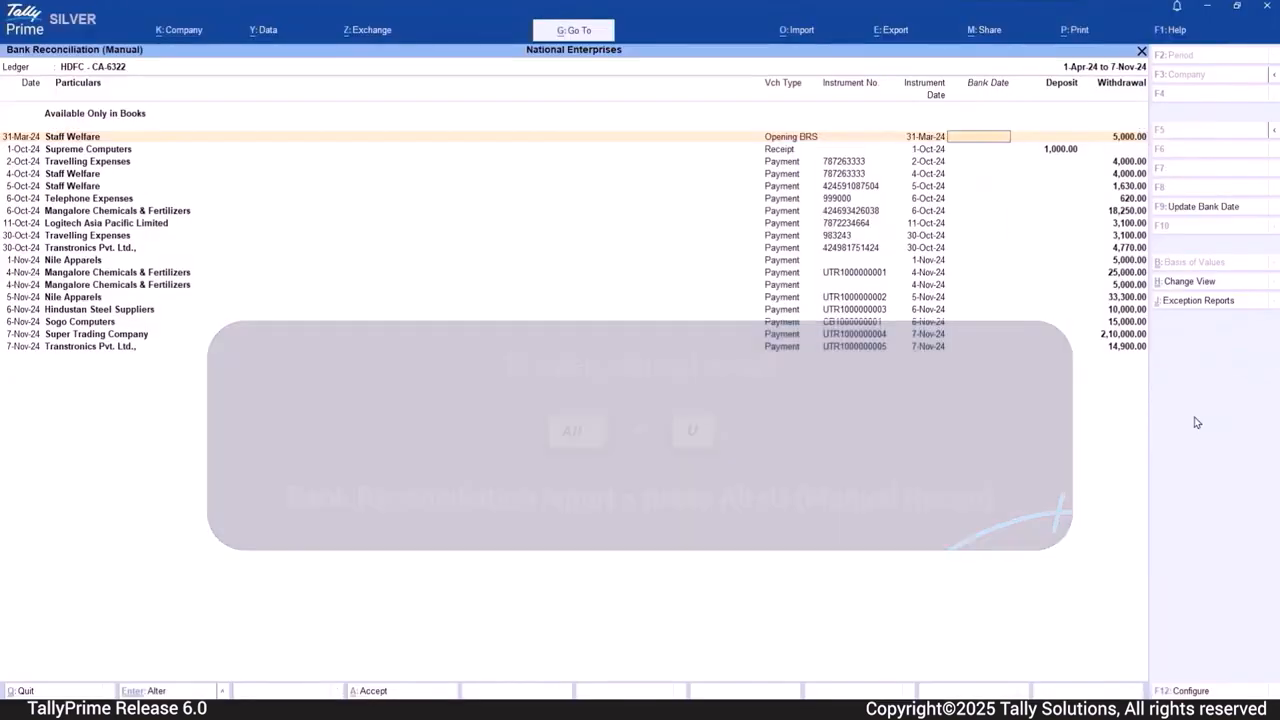
key(Down)
text(5)
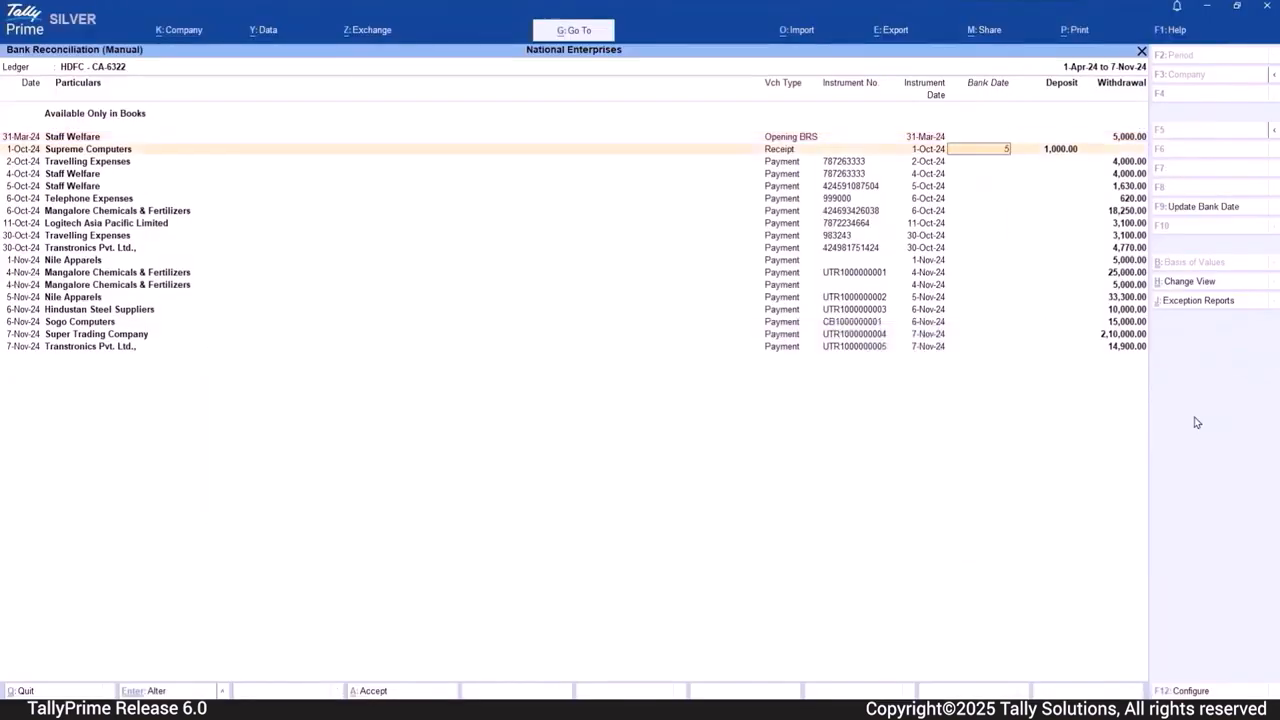
key(Return)
text(5)
key(Return)
text(6.10)
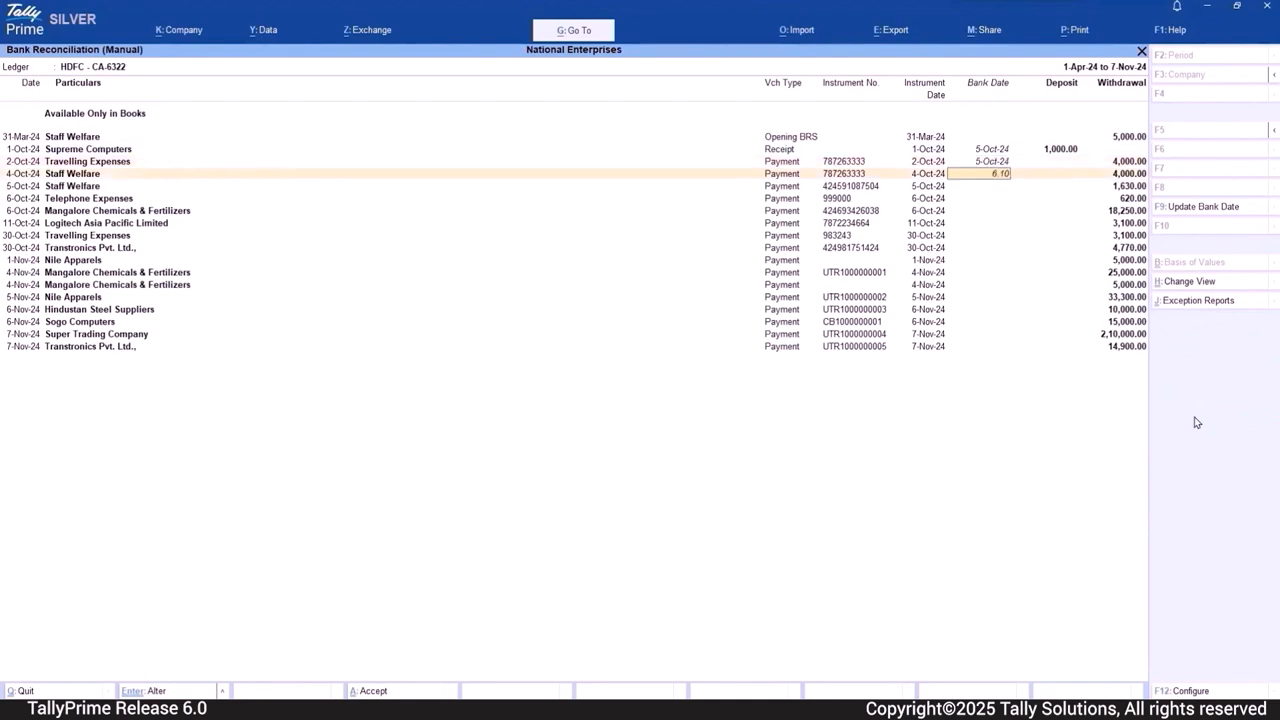
key(Return)
- Set bank date 7-Oct-24 for the 5-Oct-24 Staff Welfare and 8-Oct-24 for the 6-Oct-24 Telephone Expenses and Mangalore Chemicals payments, and save
text(7)
key(Return)
text(8)
key(Return)
text(8)
key(Return)
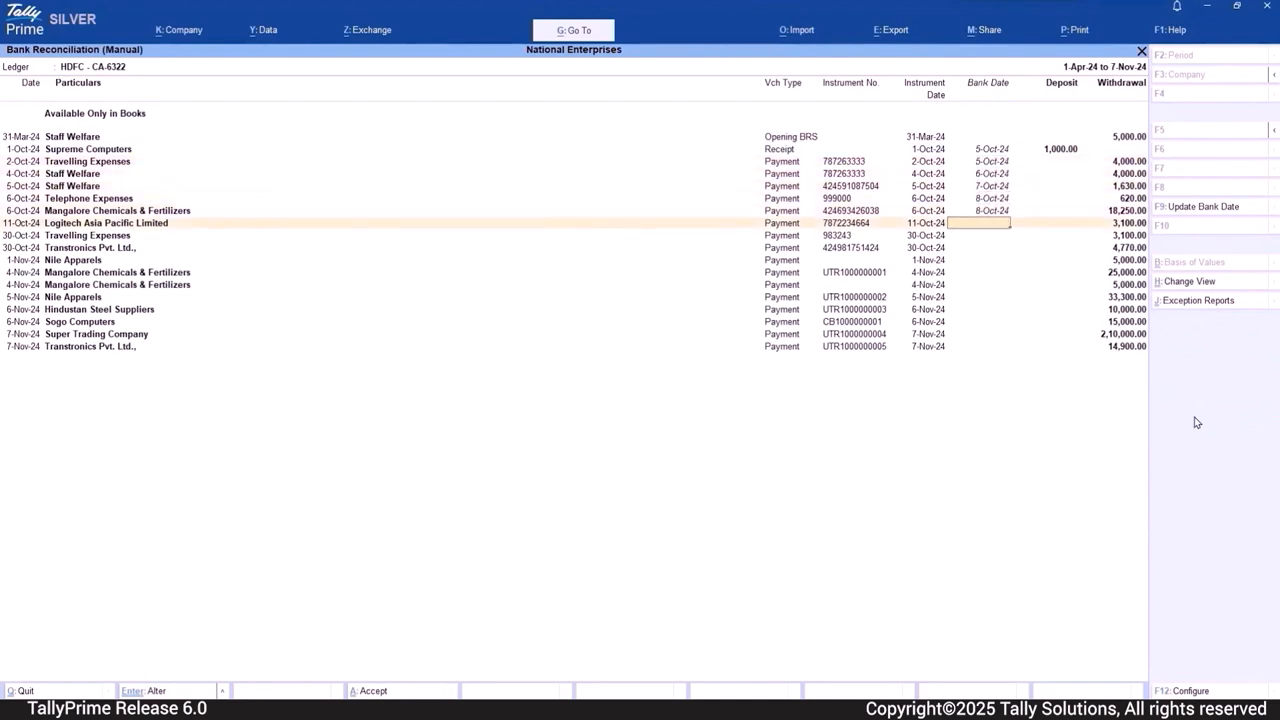
key(Down)
key(Down)
key(Down)
key(Down)
key(Down)
key(Down)
key(Down)
key(Down)
key(Down)
key(Down)
key(ctrl+a)
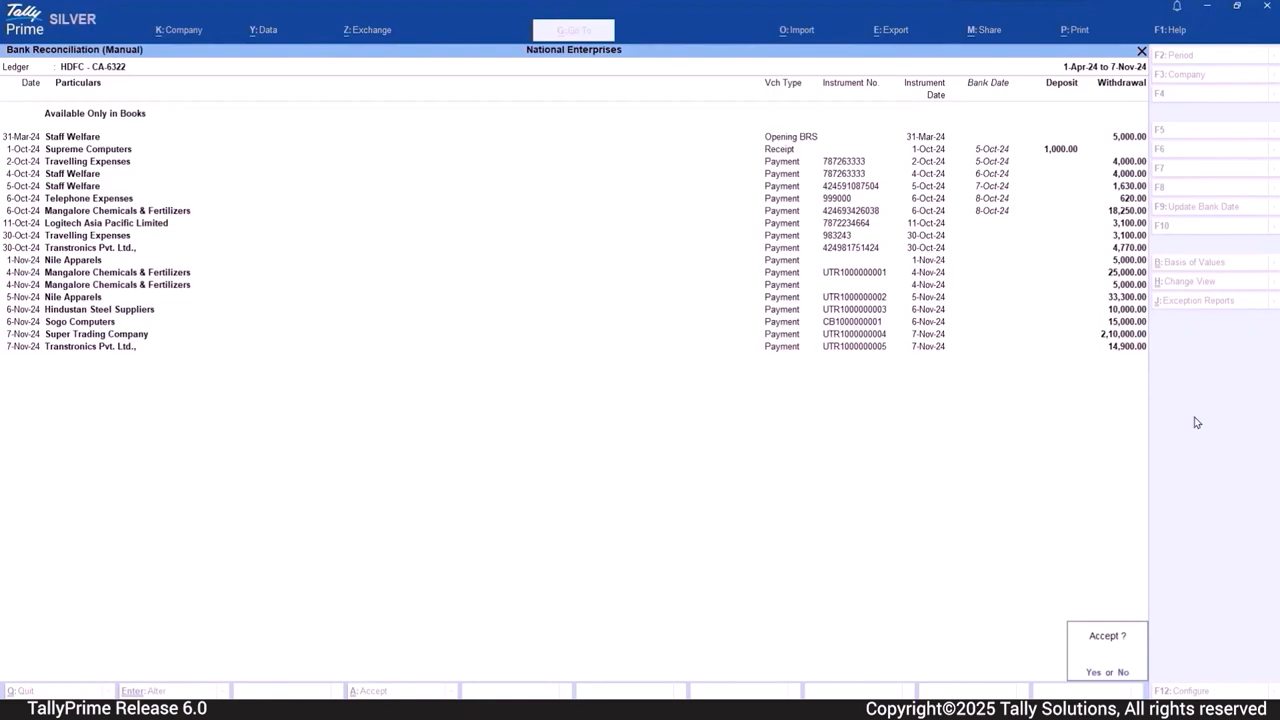
key(Return)
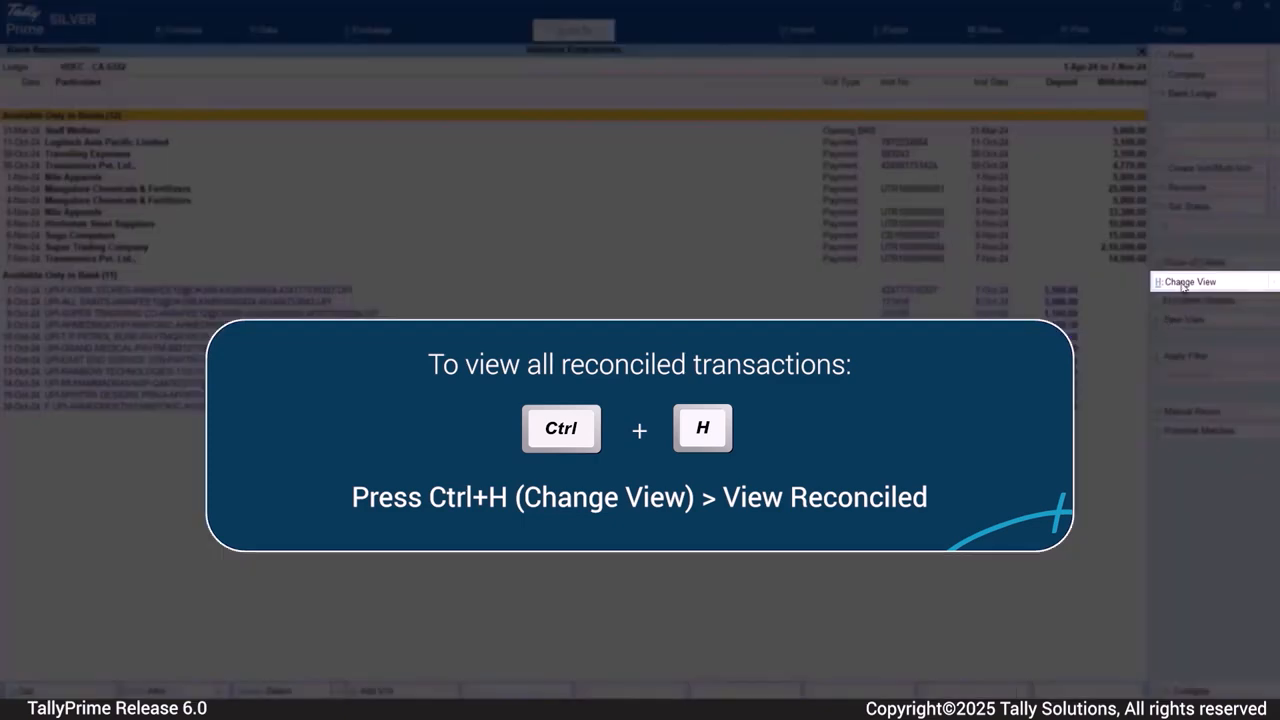
- Open the list of alternative views for the Bank Reconciliation report
click(1182, 286)
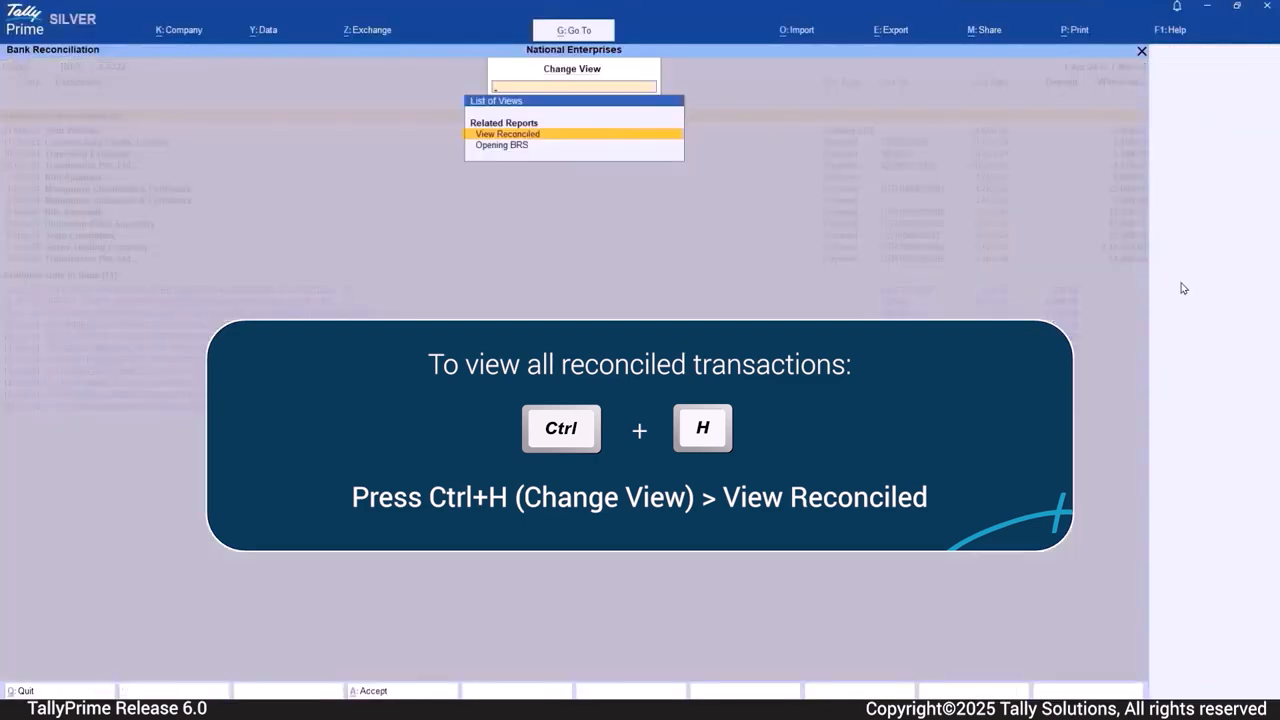